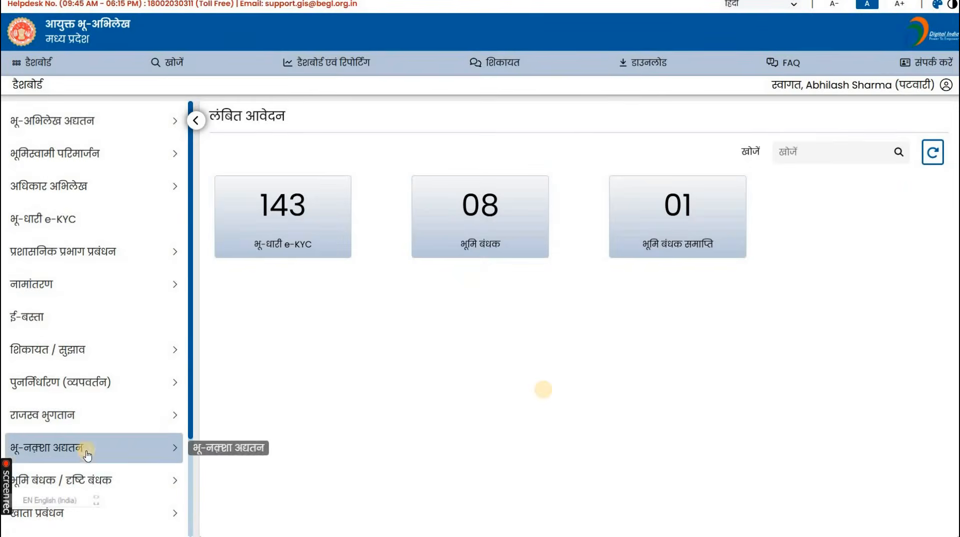
# Expand राजस्व भुगतान in the sidebar to show the ऑनलाइन and ऑफ़लाइन भुगतान options.
pyautogui.click(143, 423)
pyautogui.click(135, 450)
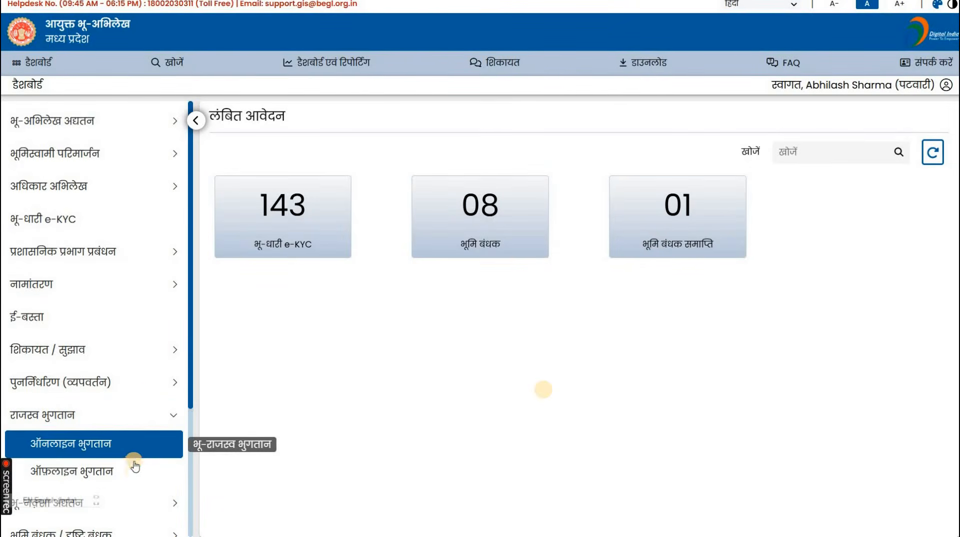
pyautogui.click(133, 469)
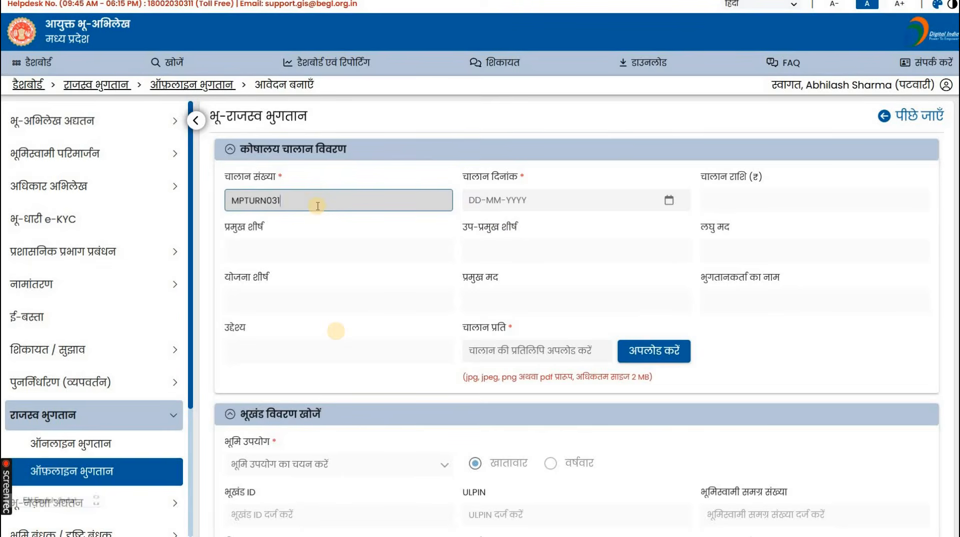
pyautogui.press('Right')
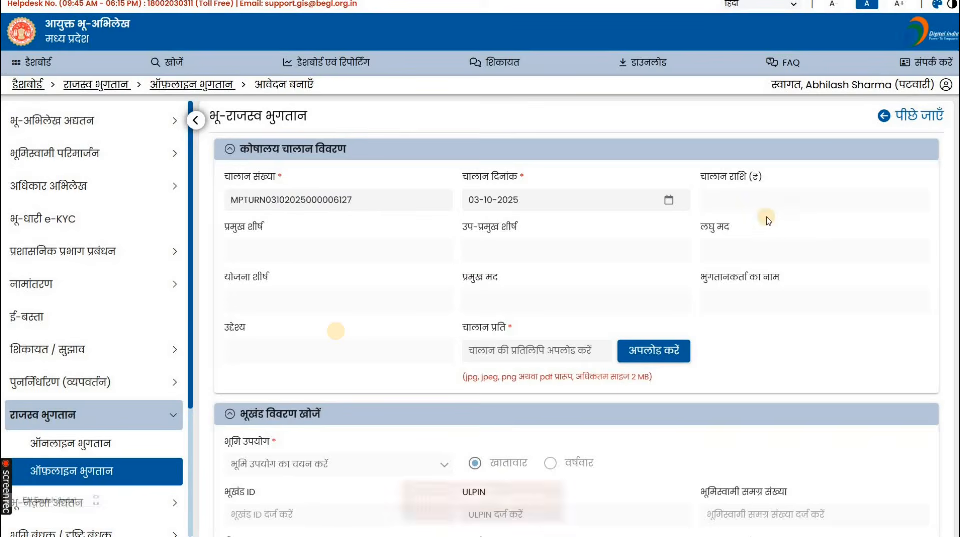
pyautogui.press('Right')
pyautogui.press('Right')
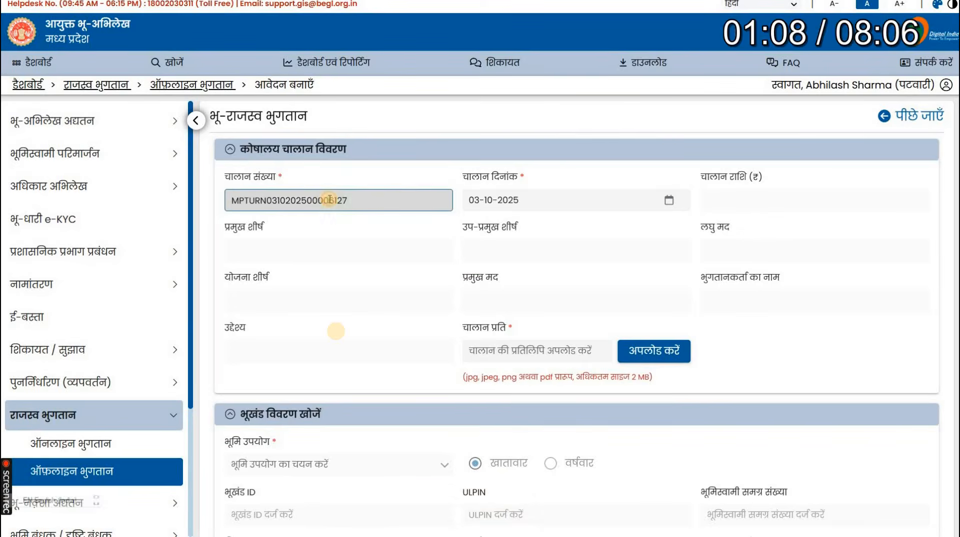
pyautogui.press('Right')
pyautogui.press('Right')
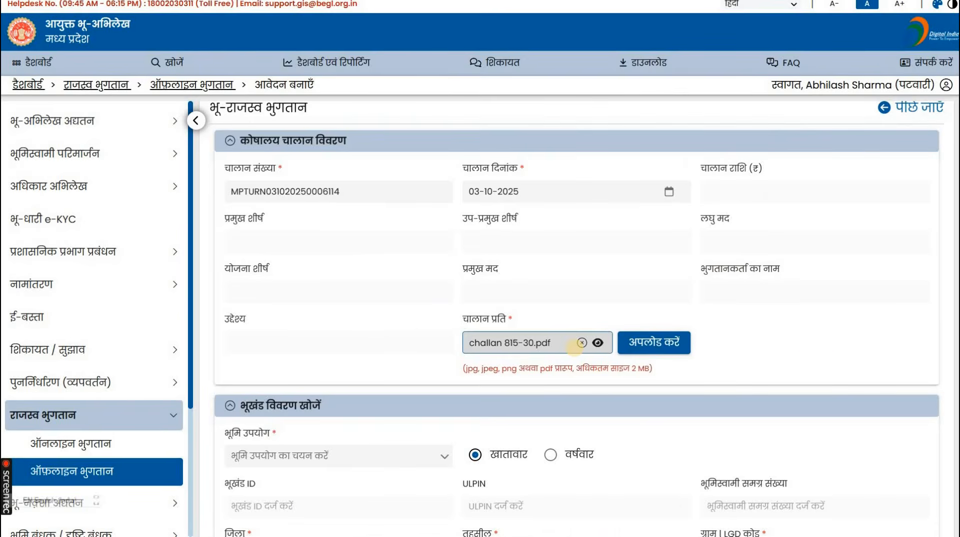
pyautogui.press('Right')
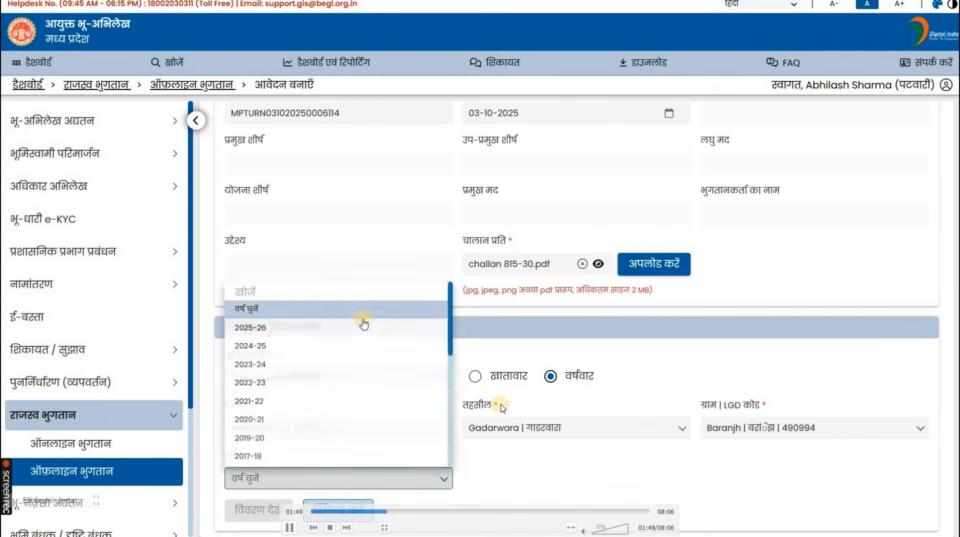
# Set revenue year 2025-26 for the Agriculture land search in Baranjh, Gadarwara, Narsinghpur.
pyautogui.press('Left')
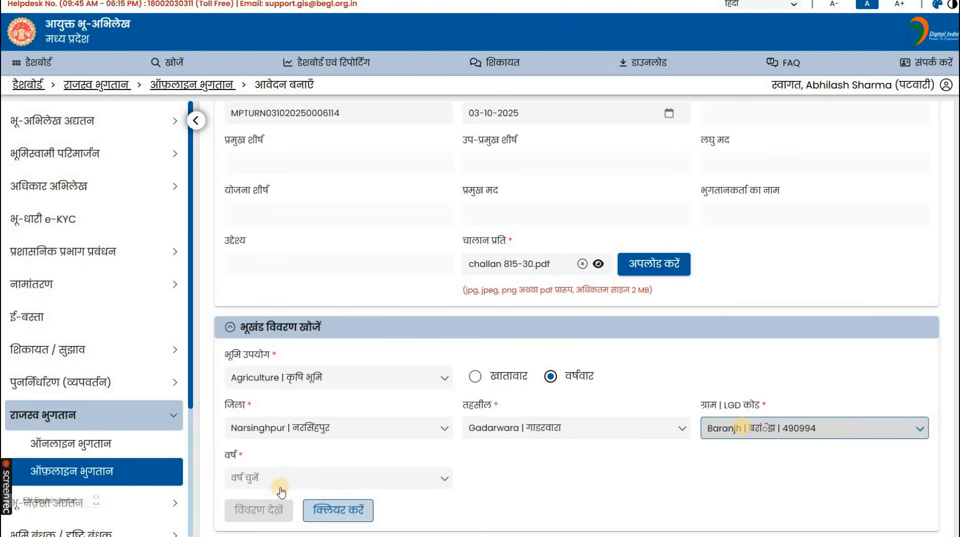
pyautogui.click(281, 490)
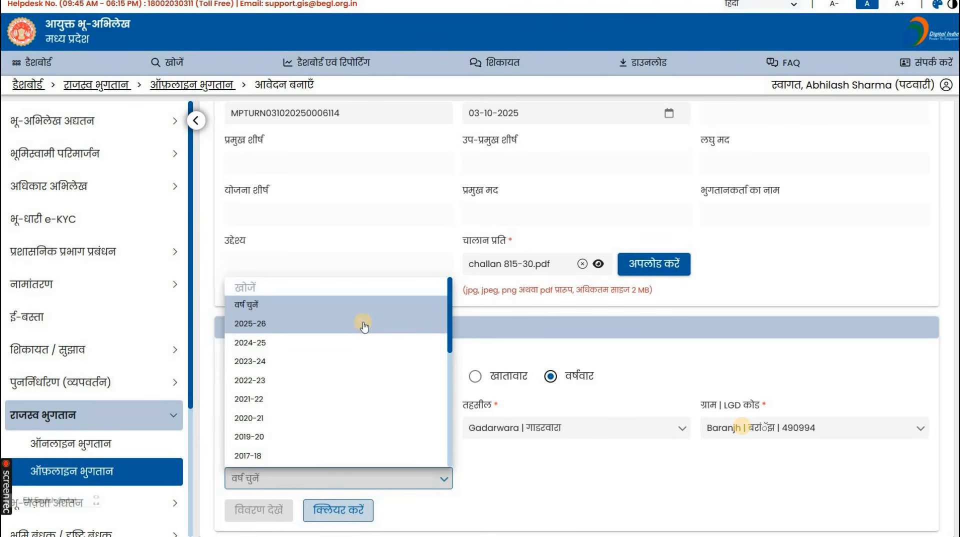
pyautogui.click(363, 324)
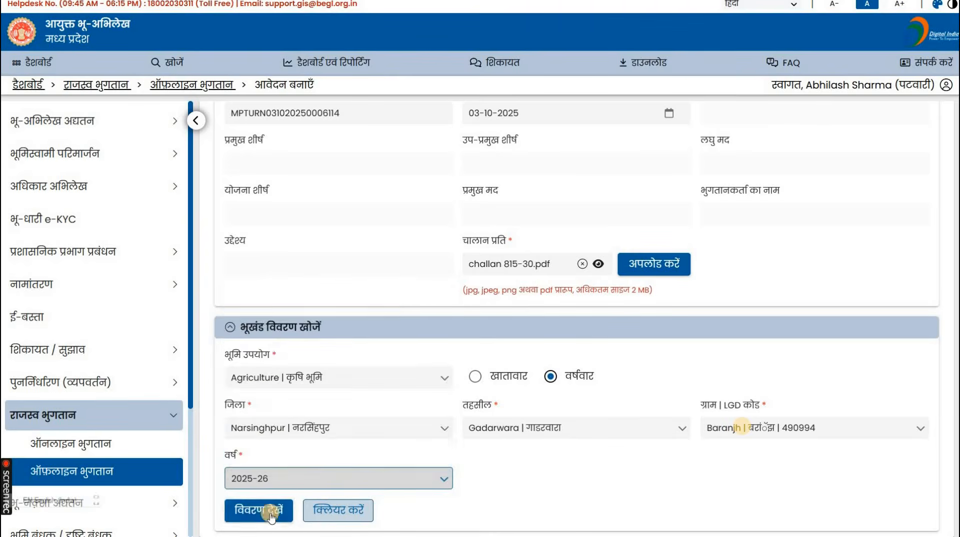
pyautogui.click(339, 478)
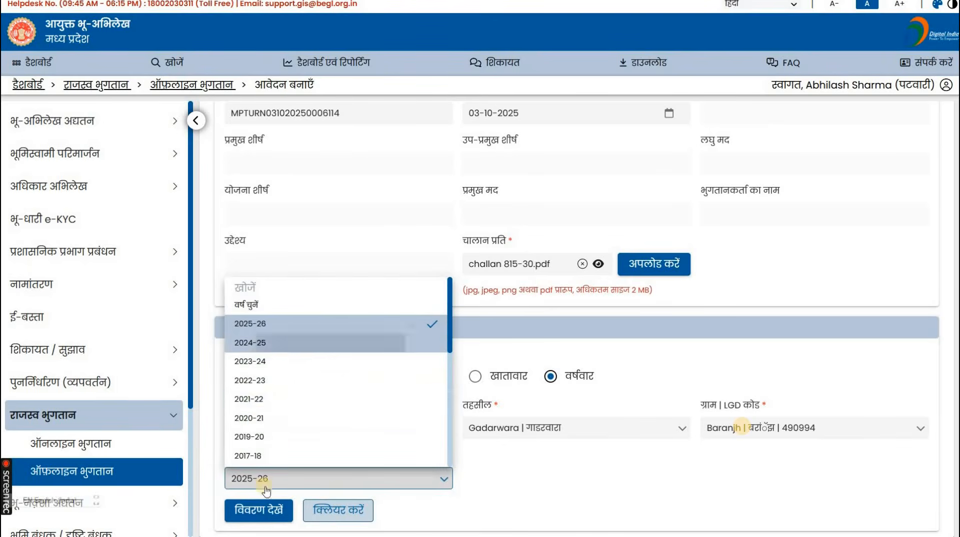
# Switch the year to 2024-25 and load the revenue demand list.
pyautogui.click(300, 344)
pyautogui.click(257, 509)
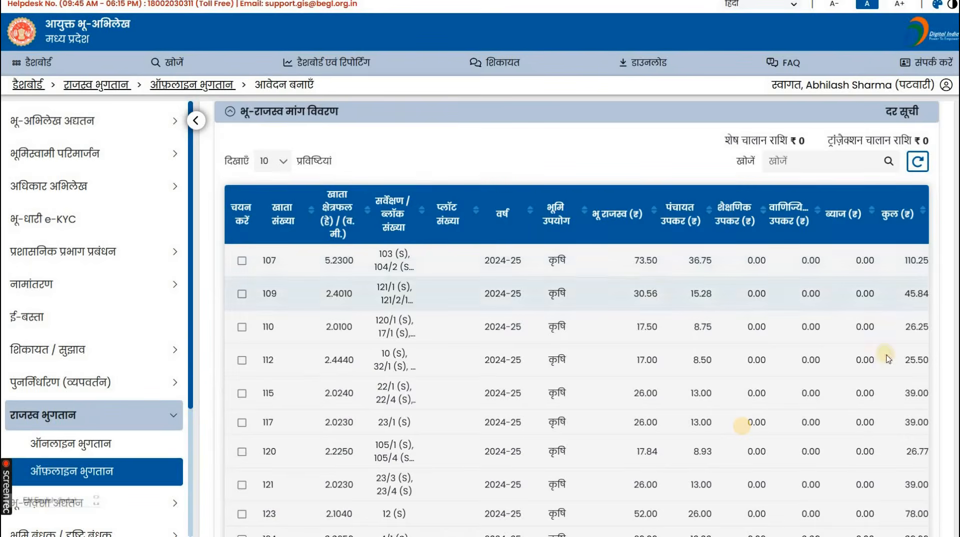
pyautogui.scroll(-3, 887, 359)
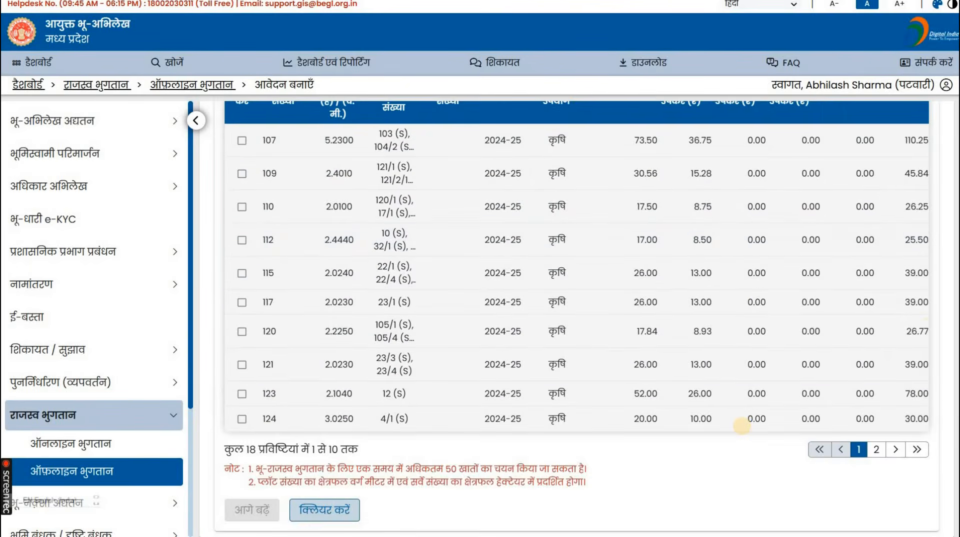
pyautogui.scroll(3, 944, 370)
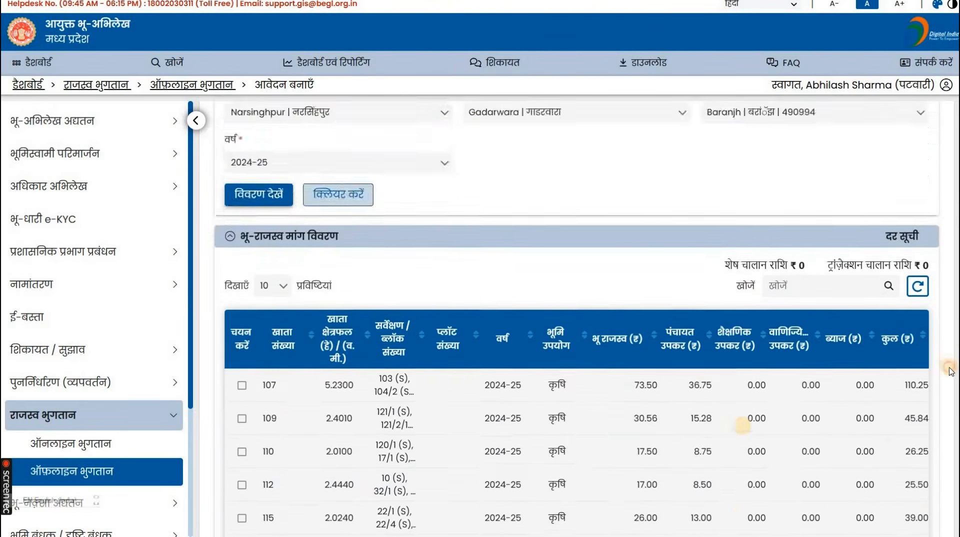
pyautogui.scroll(-1, 953, 377)
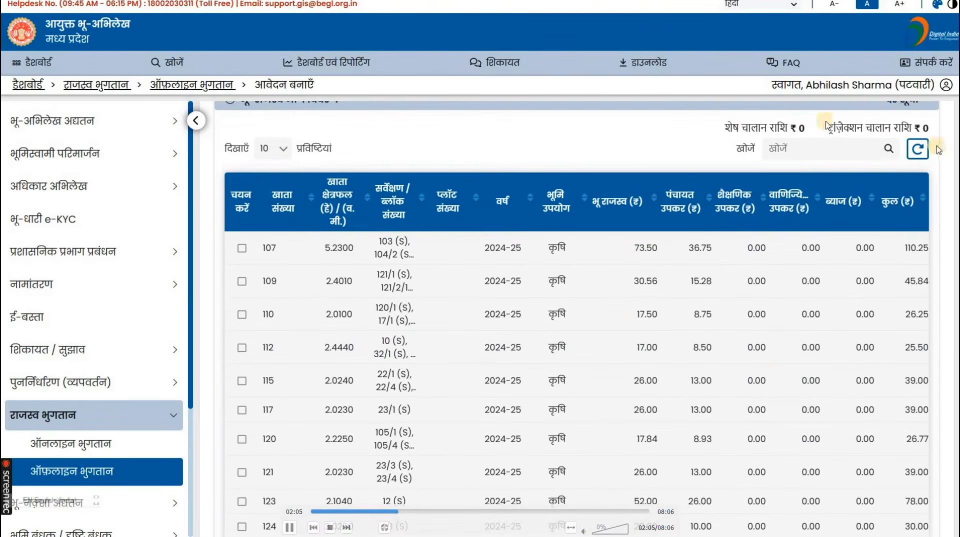
pyautogui.press('space')
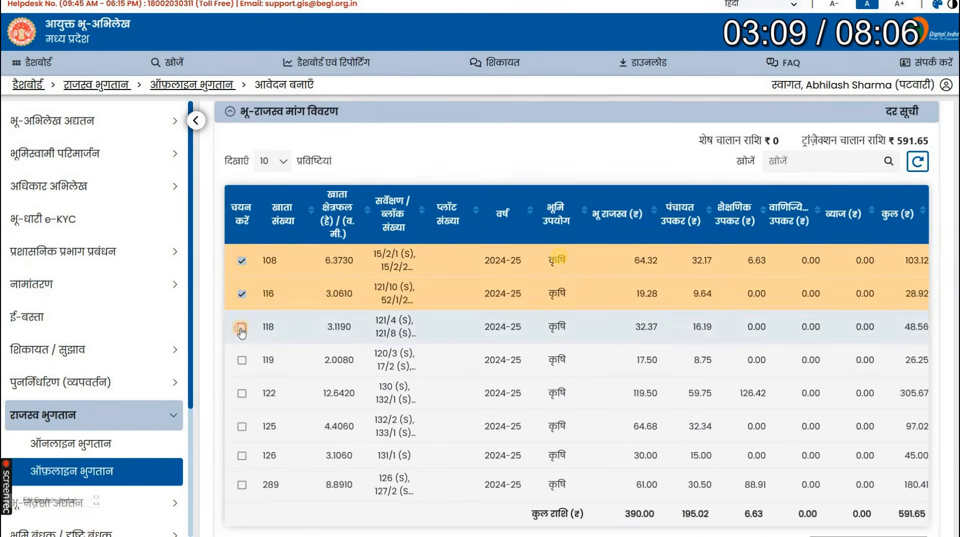
# Tick khatas 118, 119, 122, 125, 126 and 289 for payment.
pyautogui.click(242, 327)
pyautogui.click(242, 359)
pyautogui.click(242, 393)
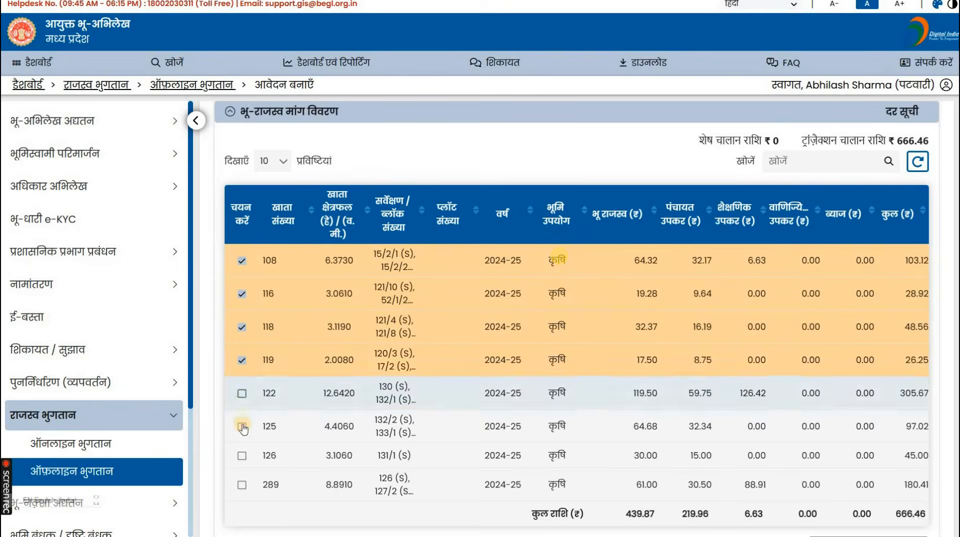
pyautogui.click(242, 426)
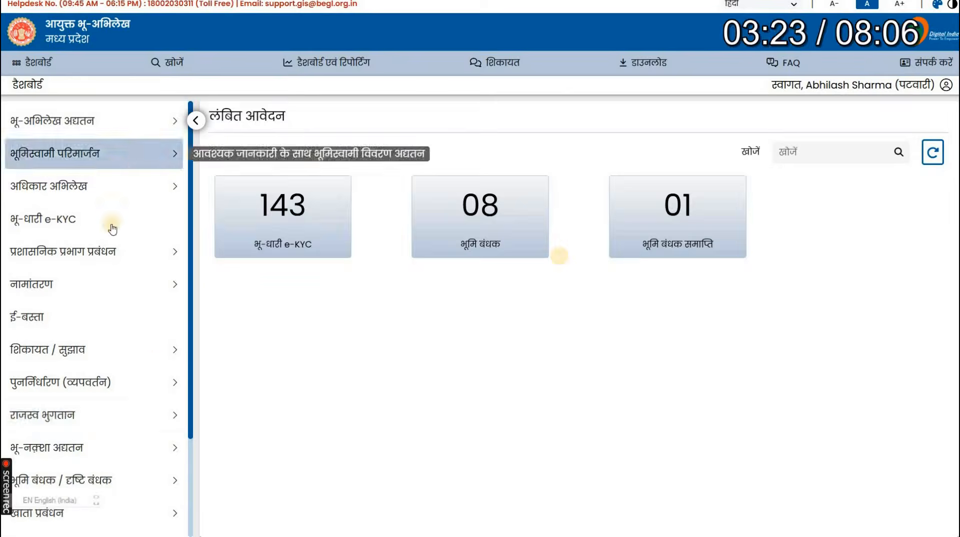
pyautogui.click(242, 455)
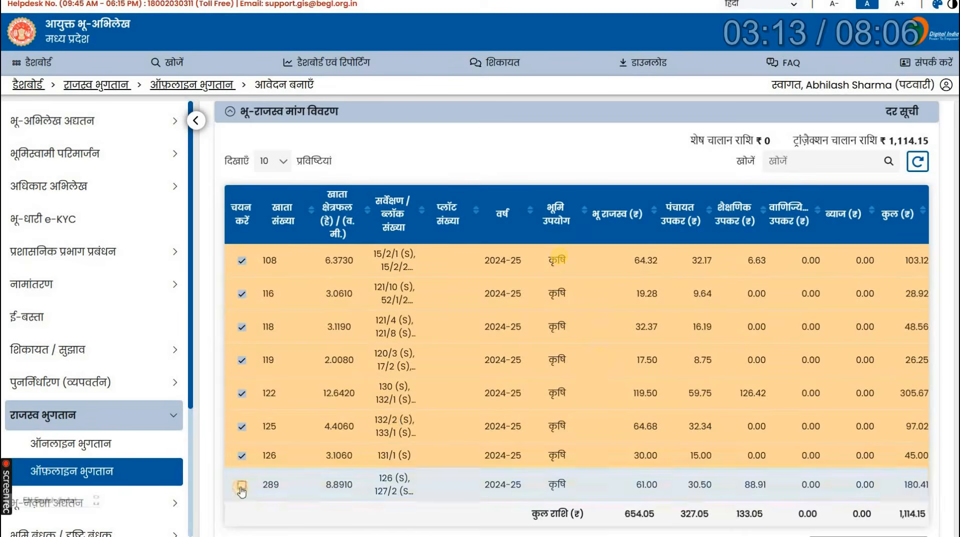
pyautogui.click(242, 486)
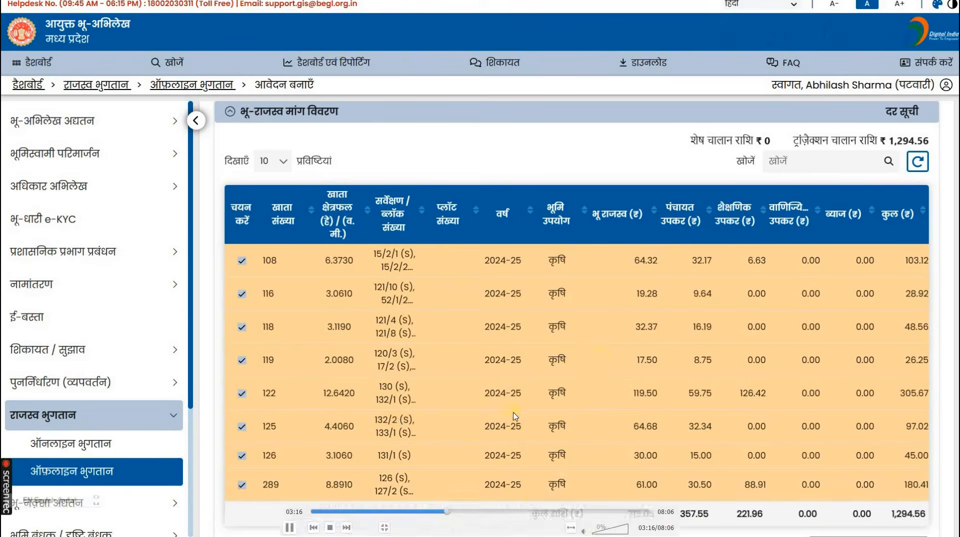
pyautogui.scroll(-2, 515, 416)
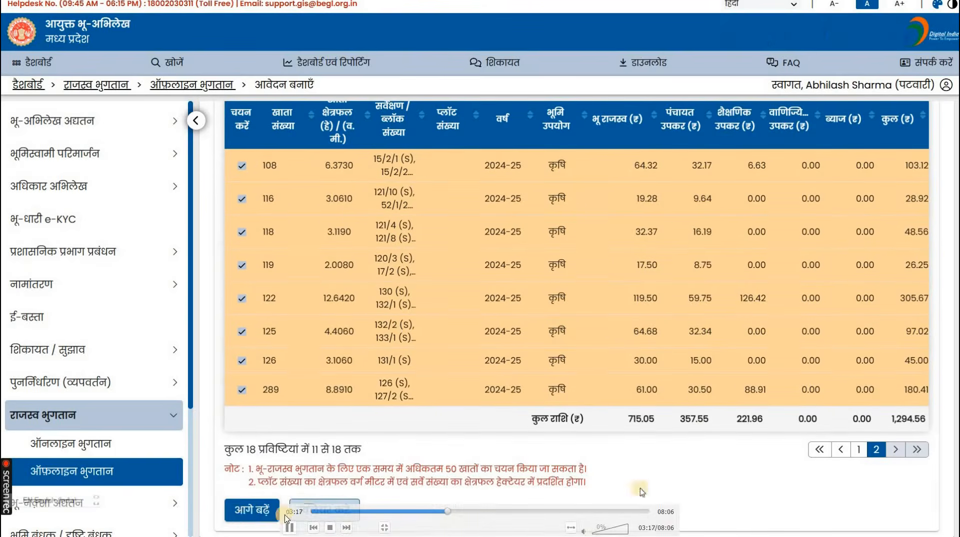
# Submit the selected khatas with आगे बढ़ें, confirm with हाँ, and re-expand revenue payment.
pyautogui.click(259, 511)
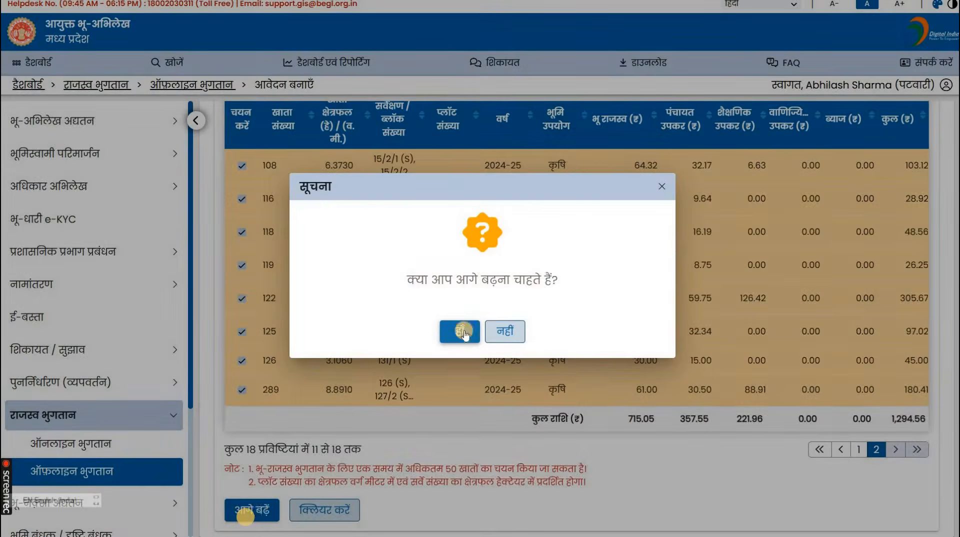
pyautogui.click(464, 333)
pyautogui.click(129, 413)
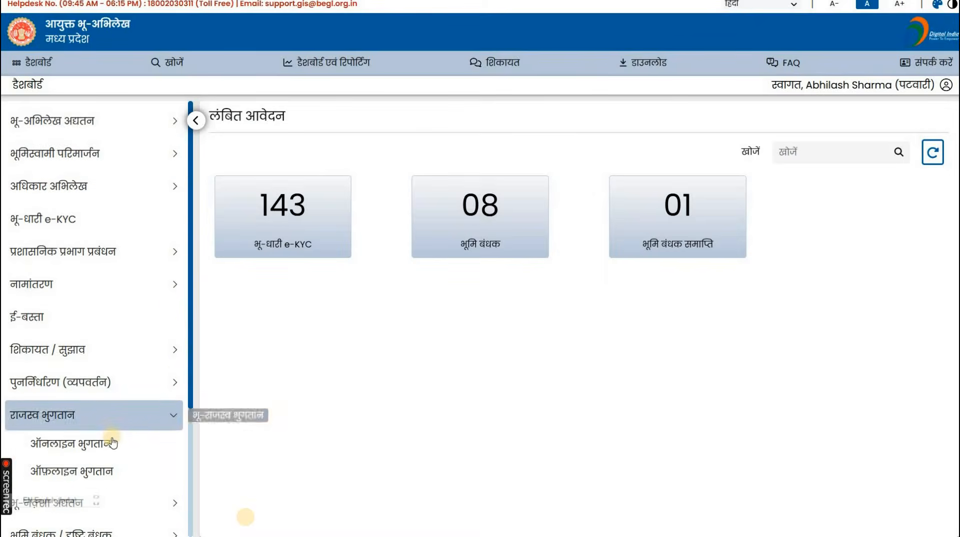
# Open the online revenue payment list and show the first Baranjh application's action menu.
pyautogui.click(110, 442)
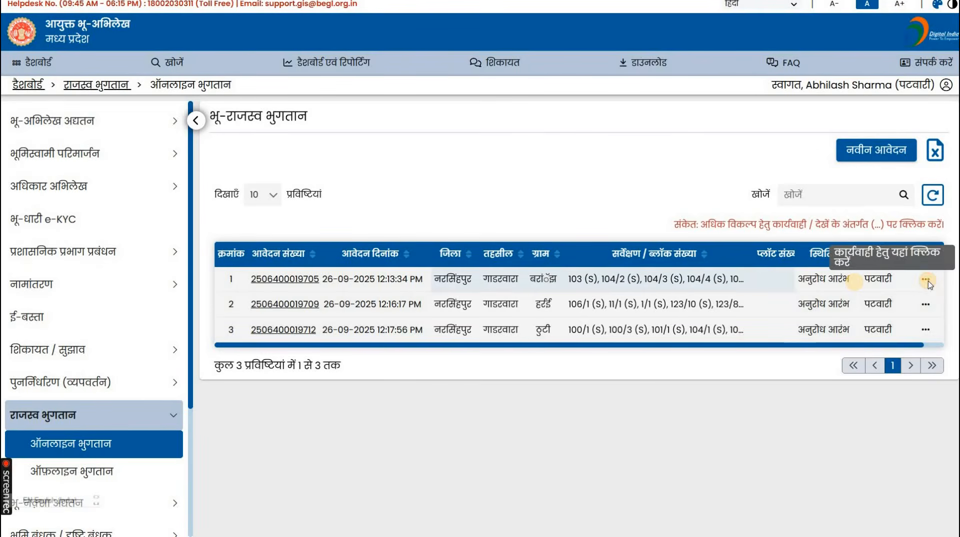
pyautogui.click(926, 280)
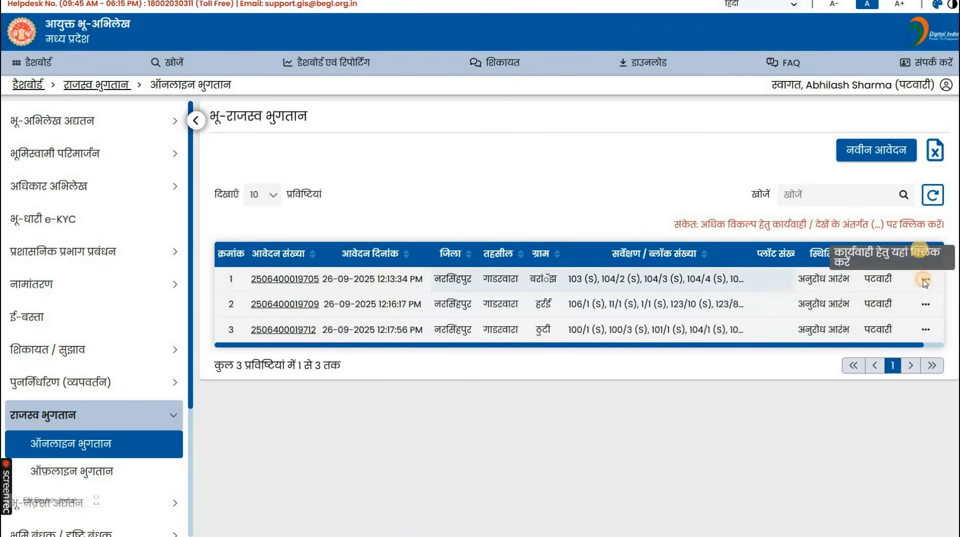
pyautogui.click(925, 281)
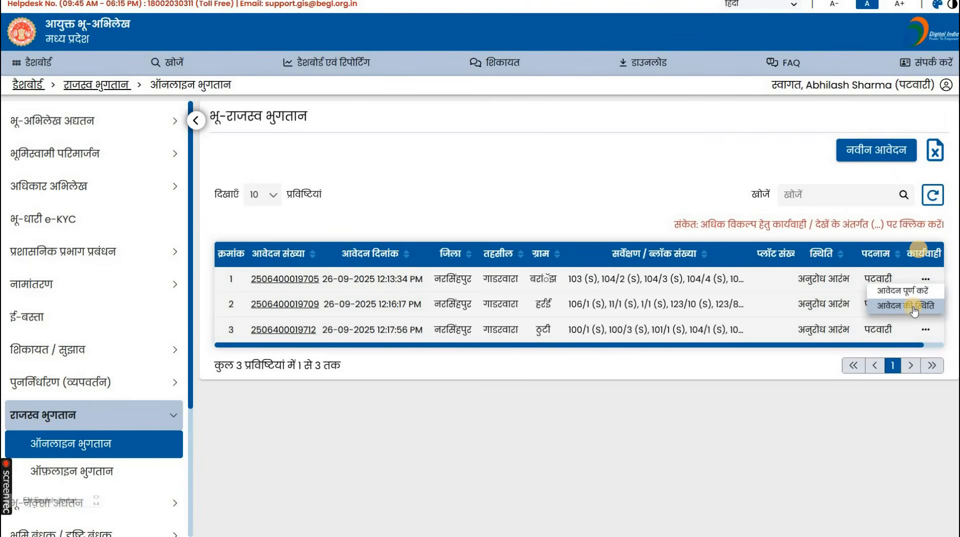
# Continue the first application's form, choosing village Baranjh and year-wise search.
pyautogui.click(915, 308)
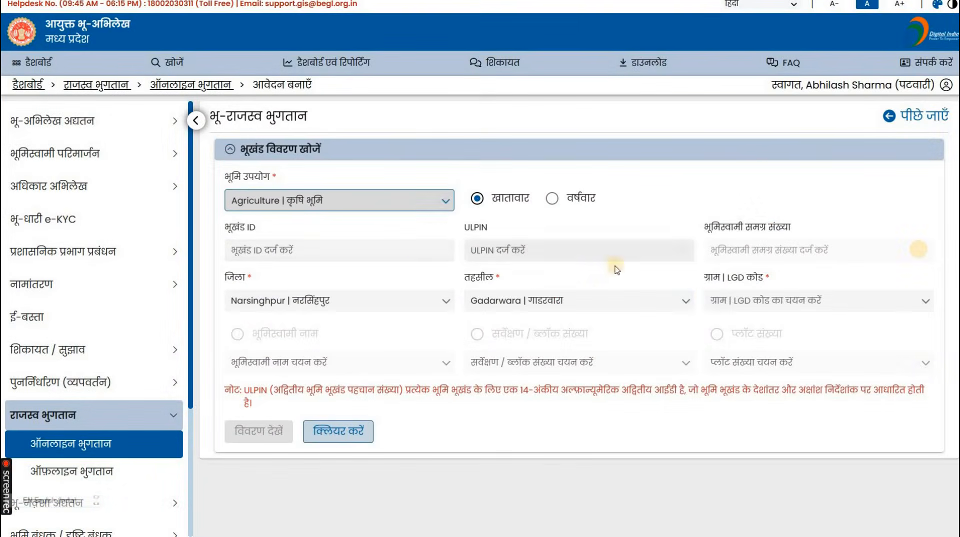
pyautogui.press('space')
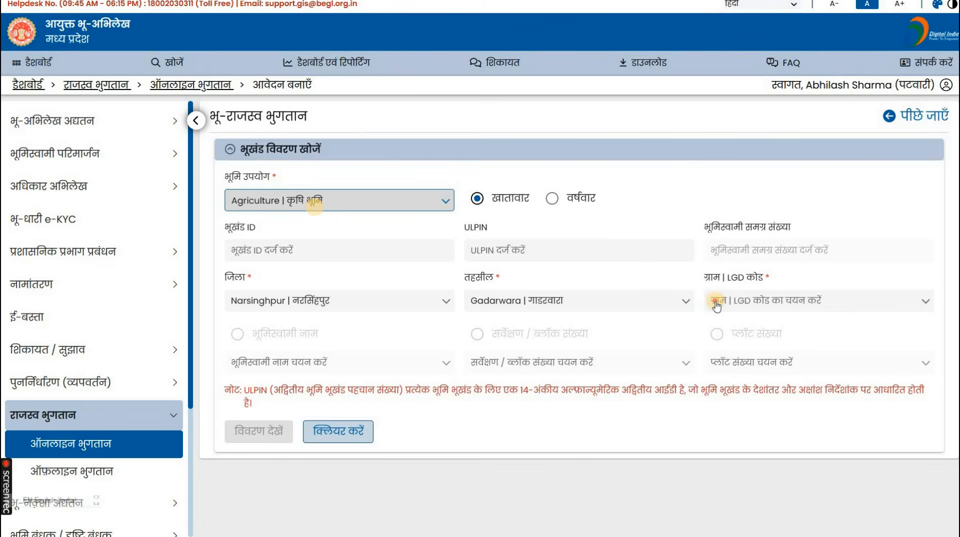
pyautogui.click(716, 306)
pyautogui.click(738, 357)
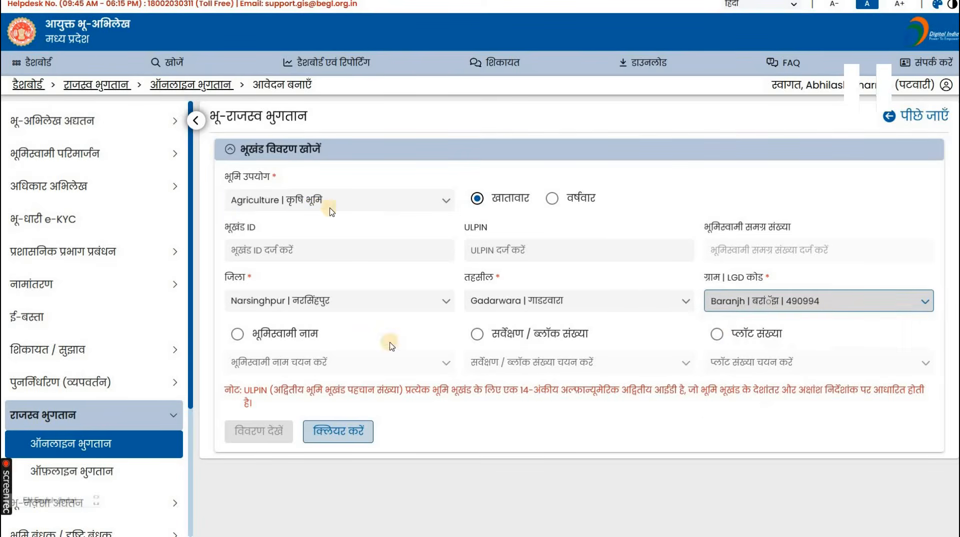
pyautogui.click(552, 198)
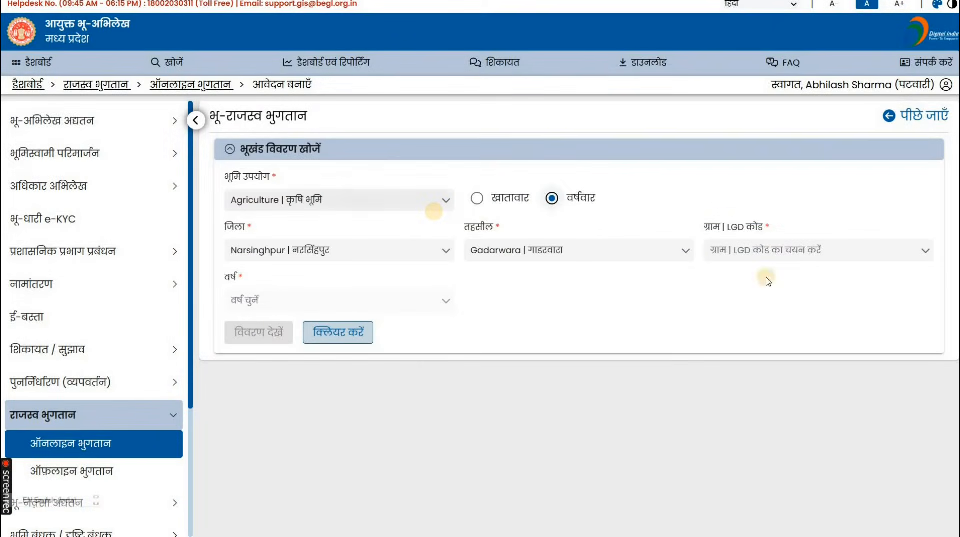
pyautogui.click(799, 248)
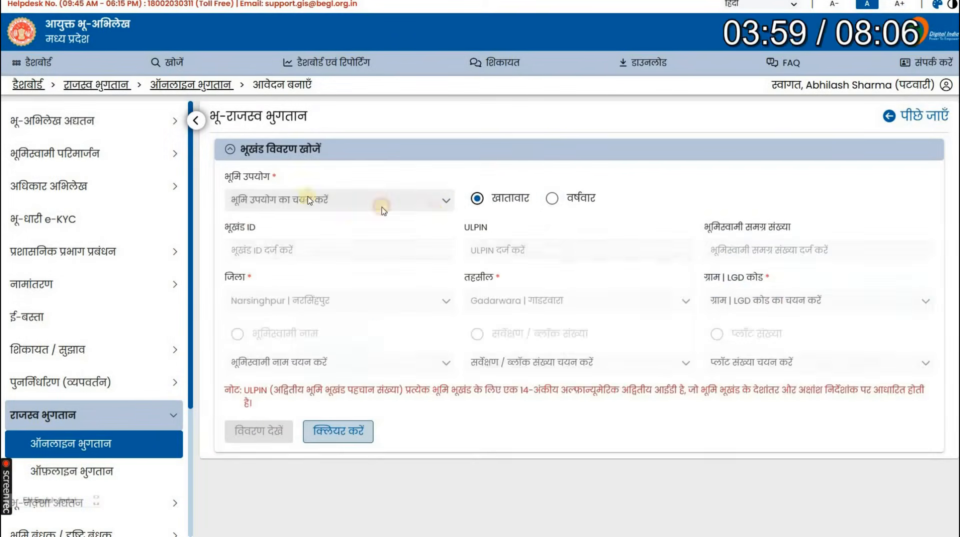
# Set Agriculture land use, village Baranjh and year 2025-26, then load the demand details.
pyautogui.click(386, 201)
pyautogui.press('space')
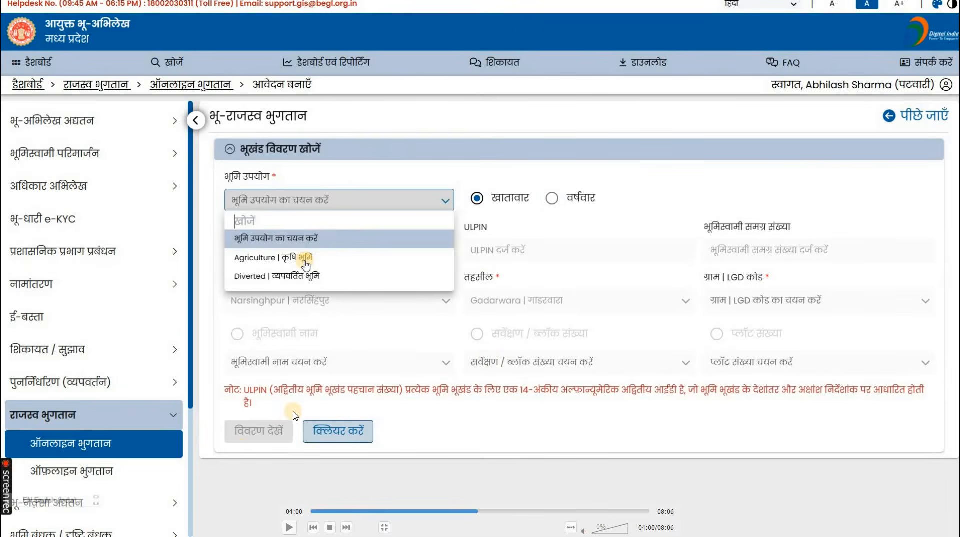
pyautogui.press('space')
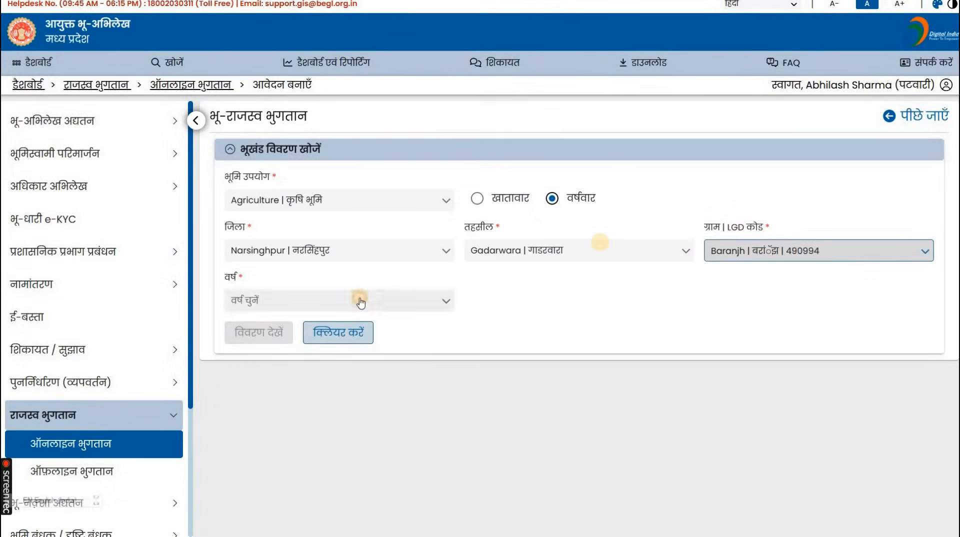
pyautogui.click(358, 302)
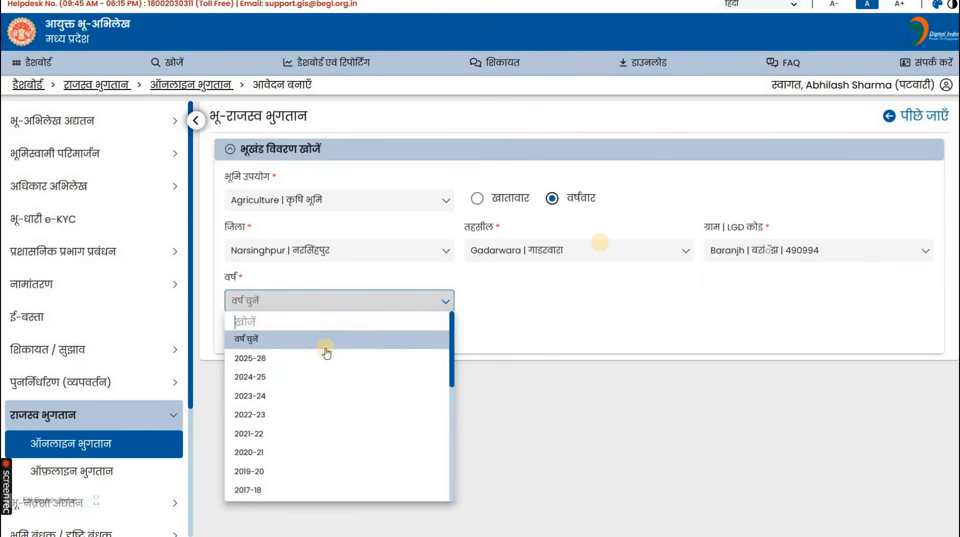
pyautogui.click(315, 377)
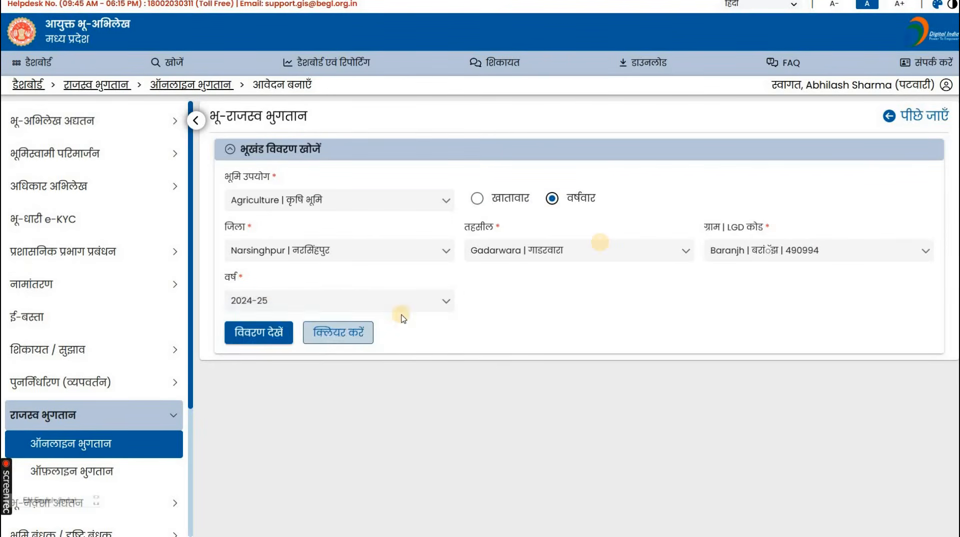
pyautogui.click(424, 302)
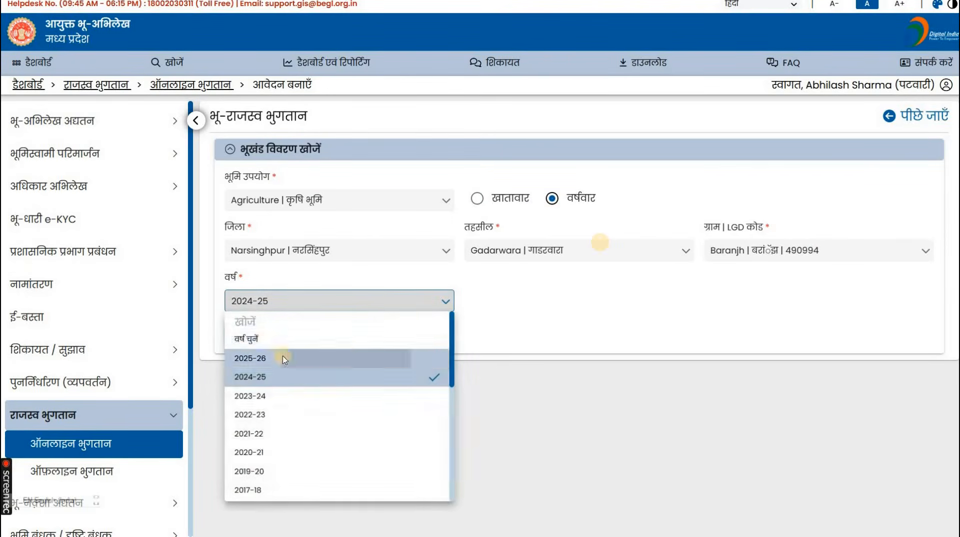
pyautogui.click(253, 357)
pyautogui.click(257, 332)
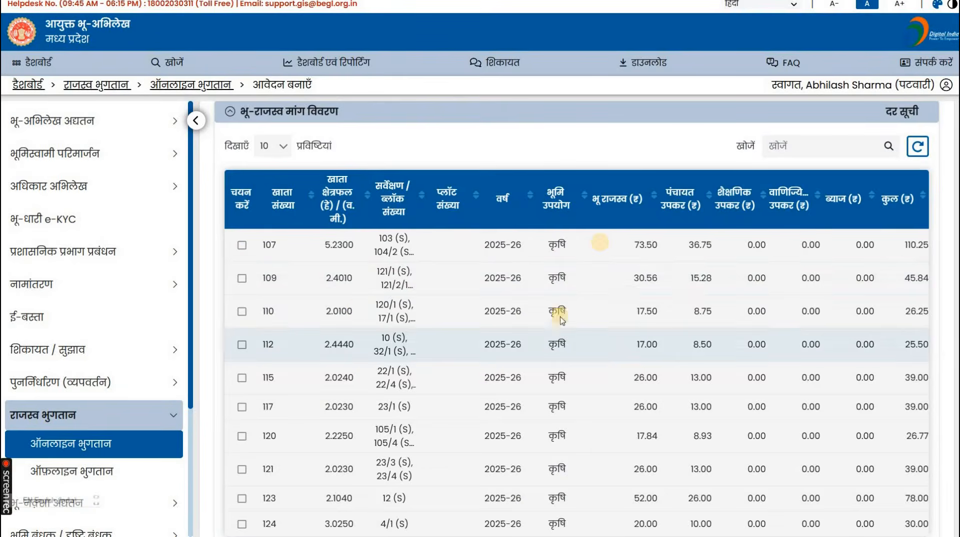
# Tick khatas 107, 109, 110, 112 and 115 for payment.
pyautogui.click(242, 248)
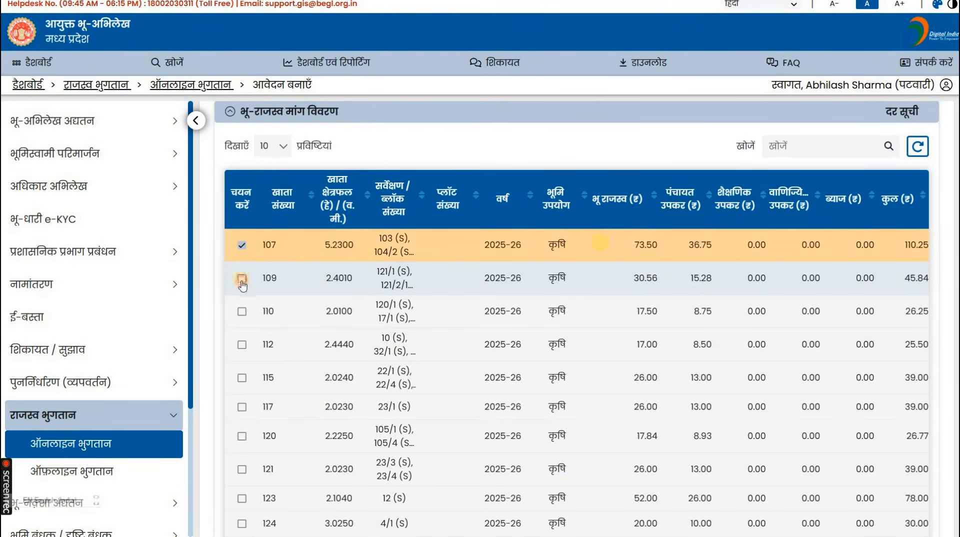
pyautogui.click(242, 278)
pyautogui.click(242, 312)
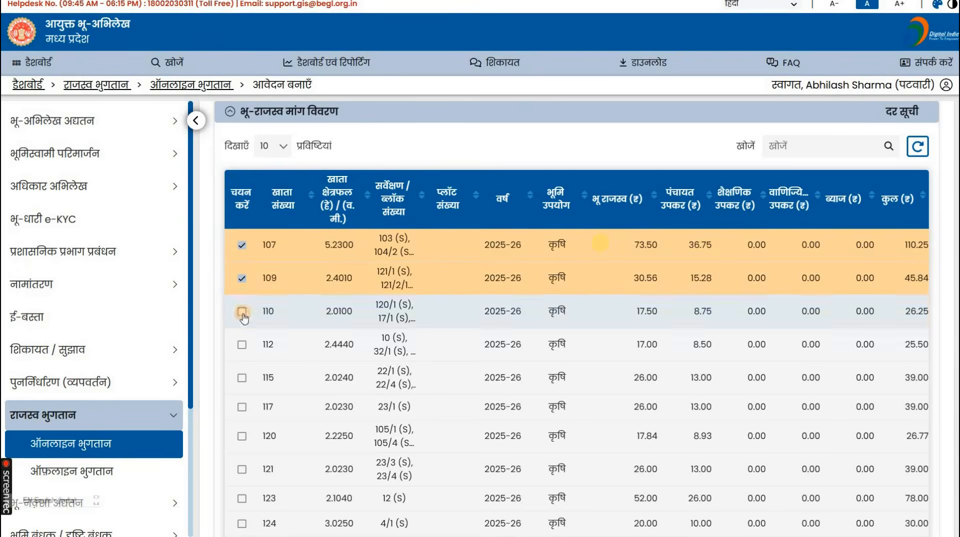
pyautogui.click(242, 356)
pyautogui.click(242, 378)
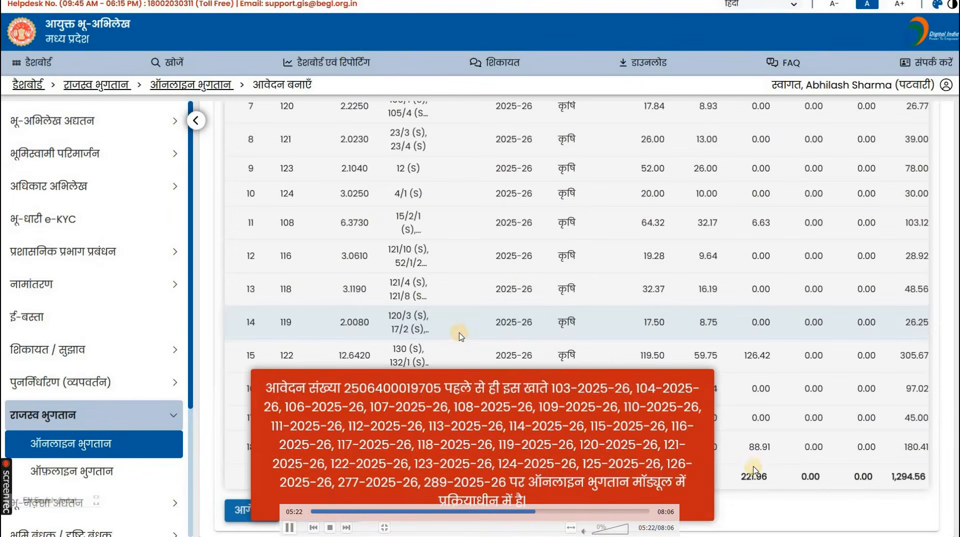
# Let the red already-in-process notice close and return to the top of the payment page.
pyautogui.press('space')
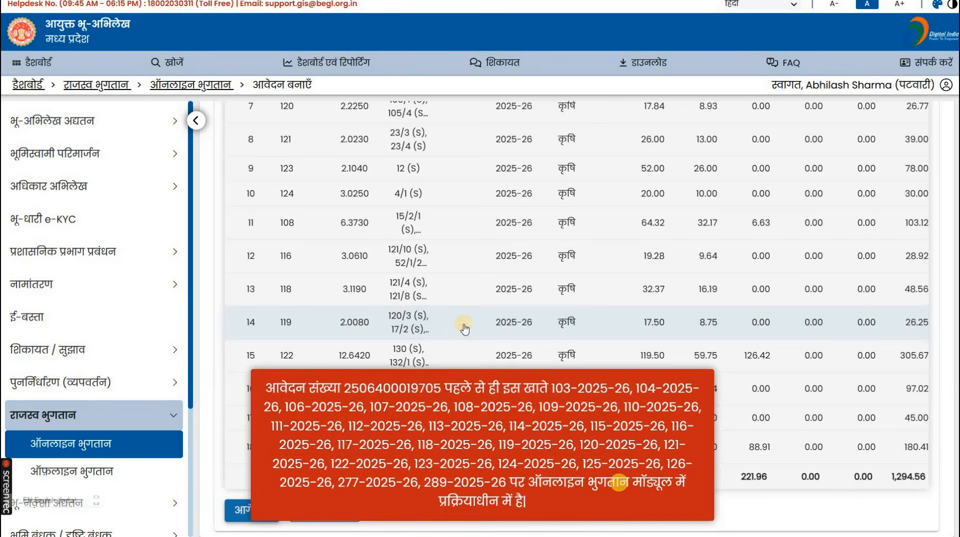
pyautogui.press('space')
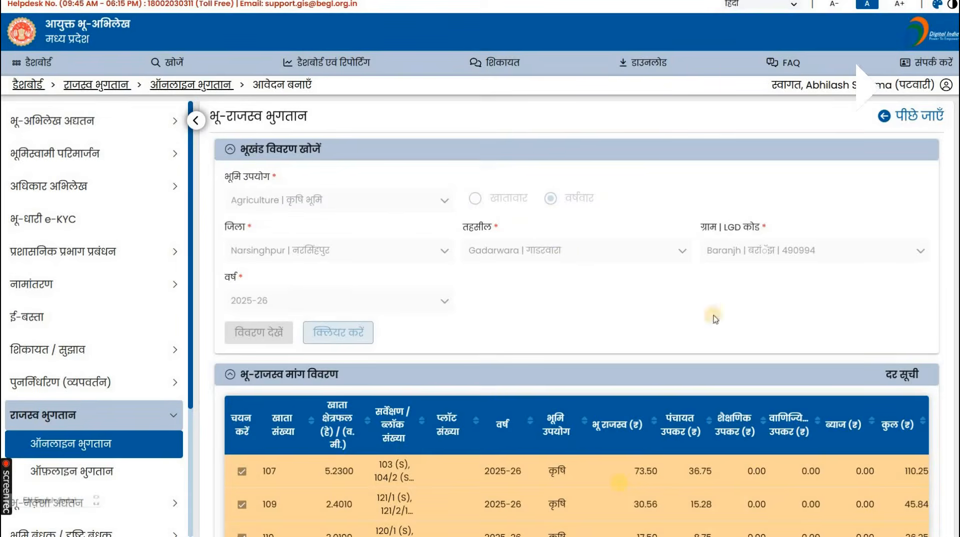
pyautogui.moveTo(532, 529)
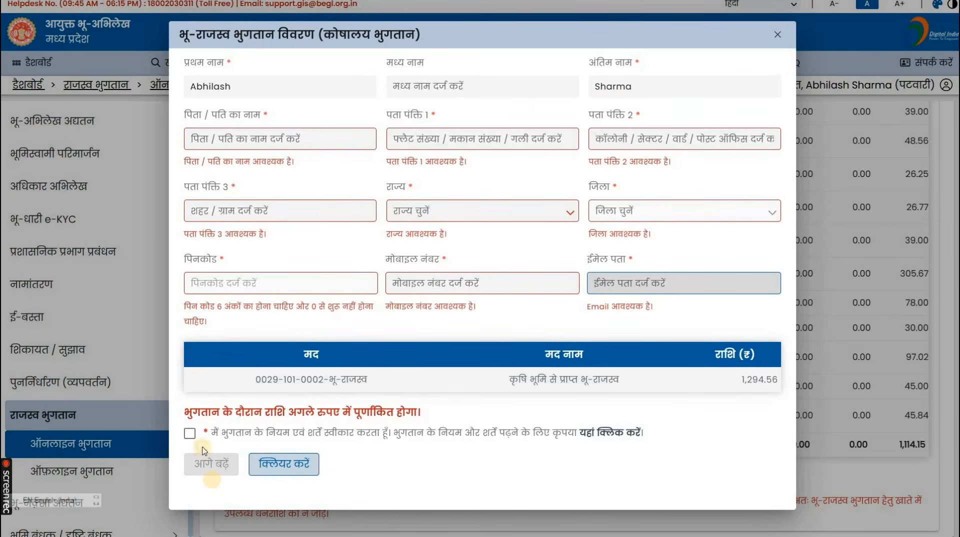
# Accept the payment terms and begin entering the father or husband name.
pyautogui.click(189, 434)
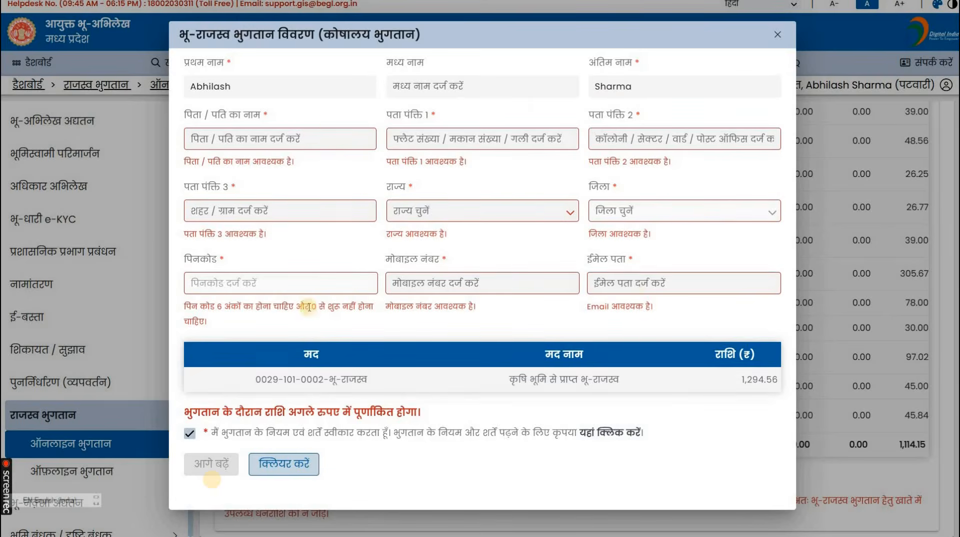
pyautogui.click(280, 139)
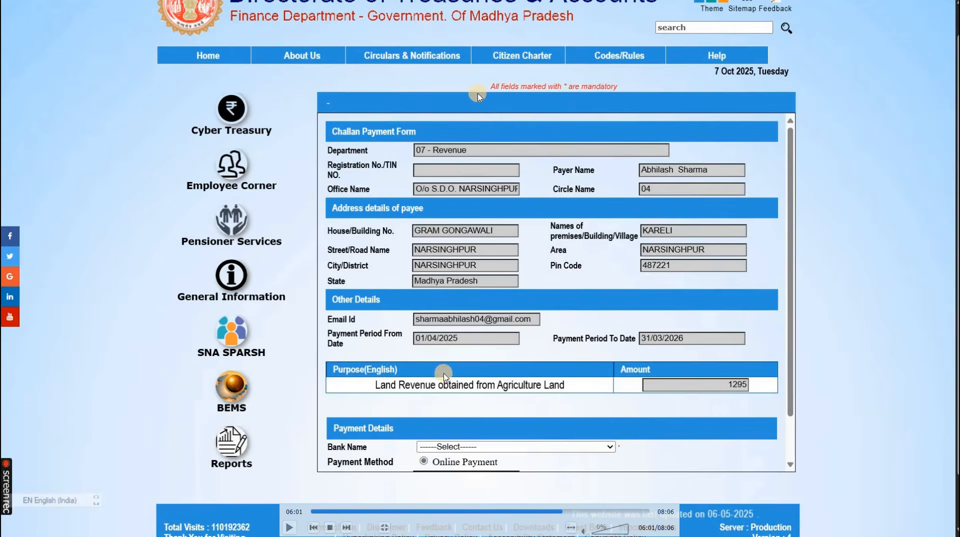
# Choose 'All UPI PAYMENT - SBI' as the bank and submit the 1295 challan form.
pyautogui.press('space')
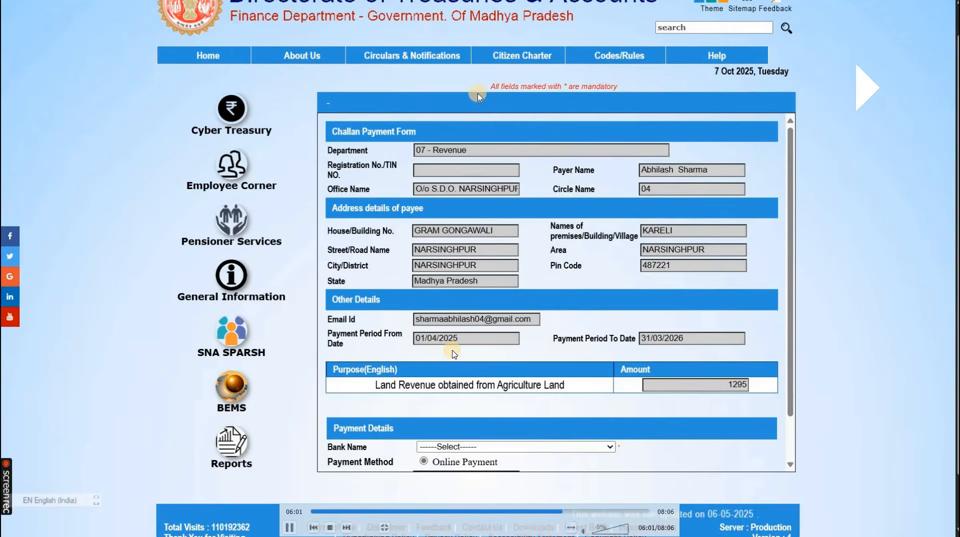
pyautogui.press('space')
pyautogui.press('space')
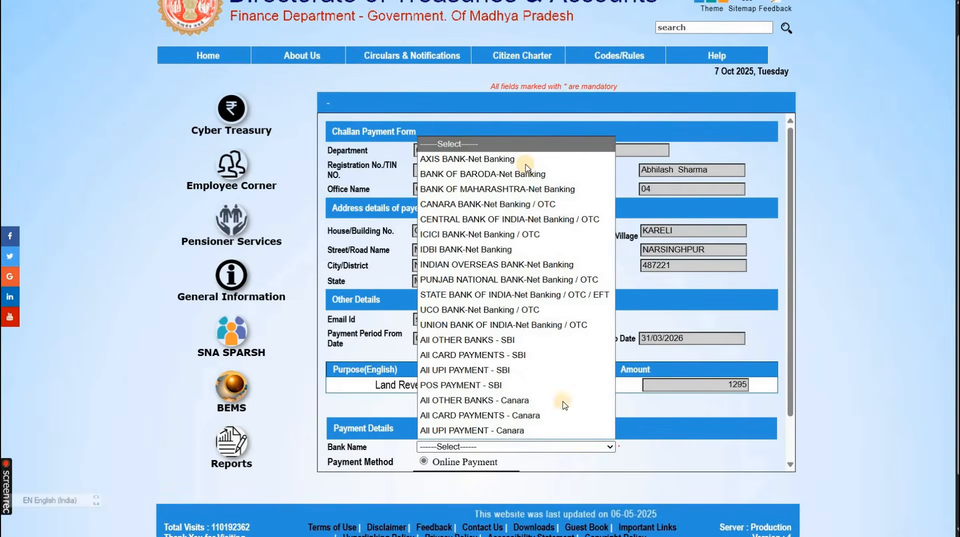
pyautogui.press('space')
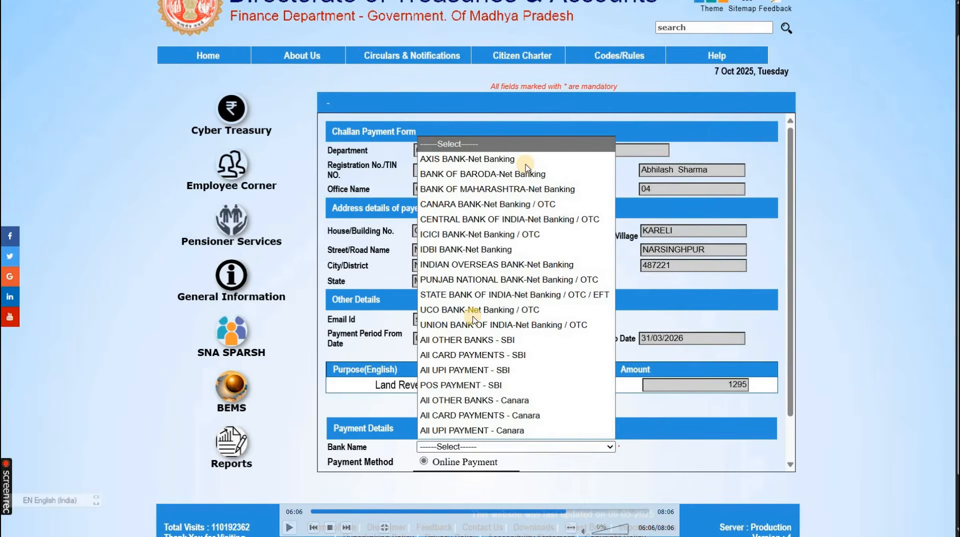
pyautogui.click(499, 370)
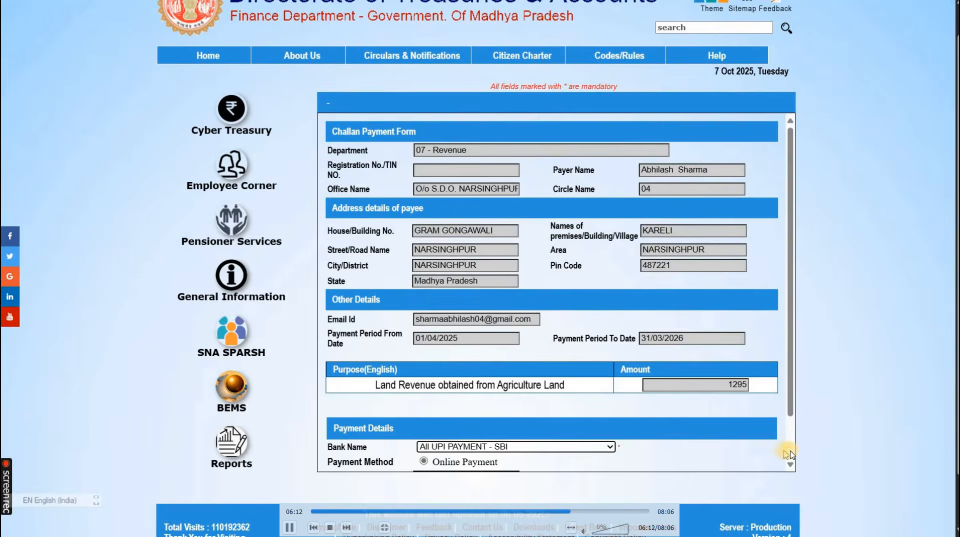
pyautogui.scroll(-2, 790, 453)
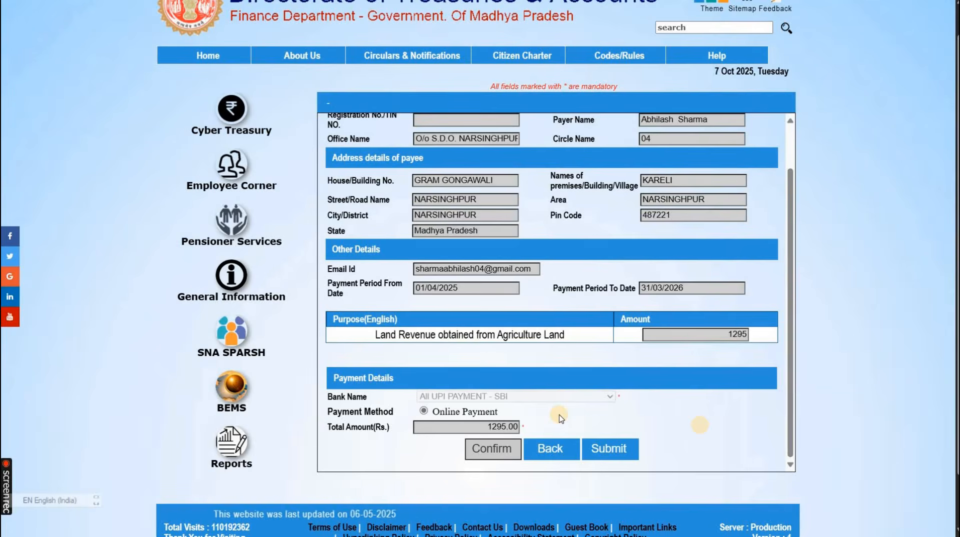
pyautogui.click(605, 445)
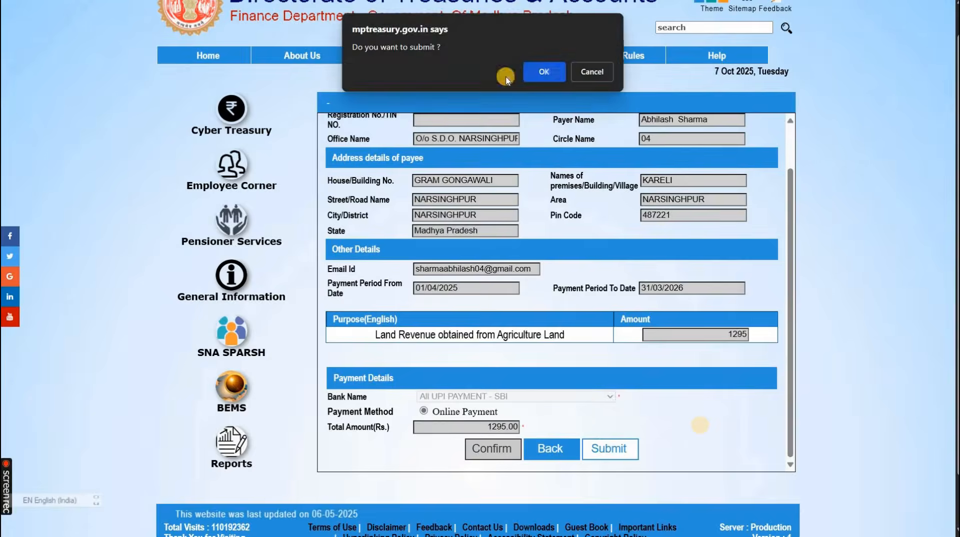
# Confirm the challan submission and accept the URN alert to go to SBIePay Lite.
pyautogui.click(549, 73)
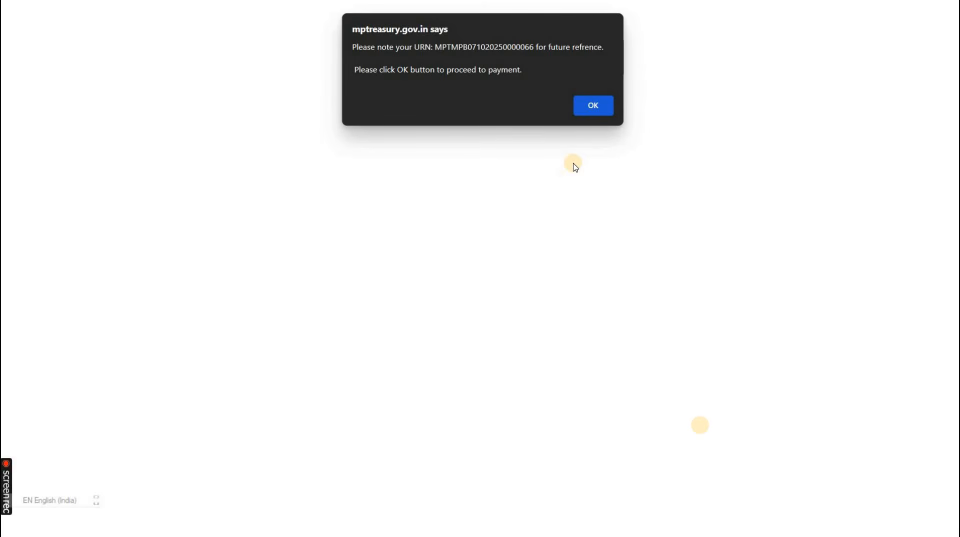
pyautogui.click(603, 116)
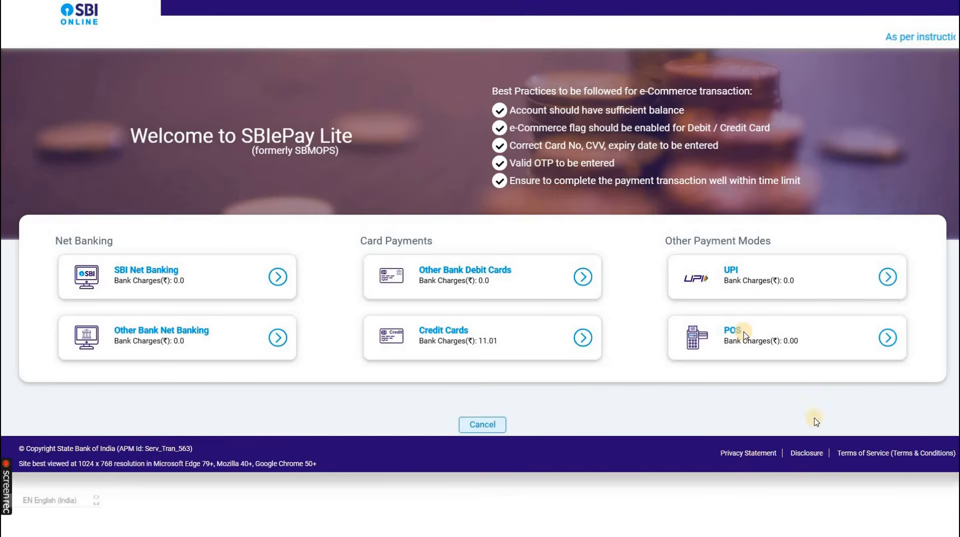
# Pay the Rs 1295 by UPI on SBIePay Lite until the status reads Success.
pyautogui.click(879, 446)
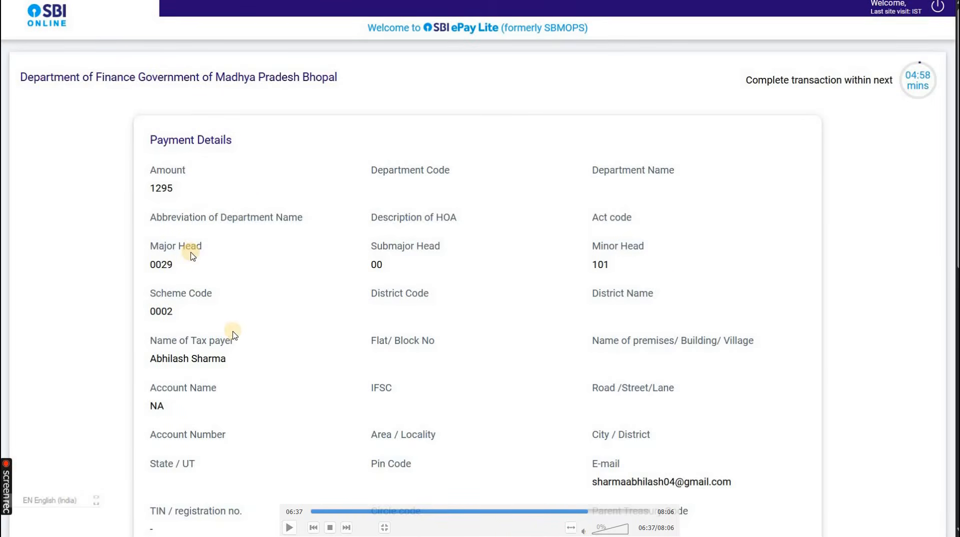
pyautogui.click(289, 527)
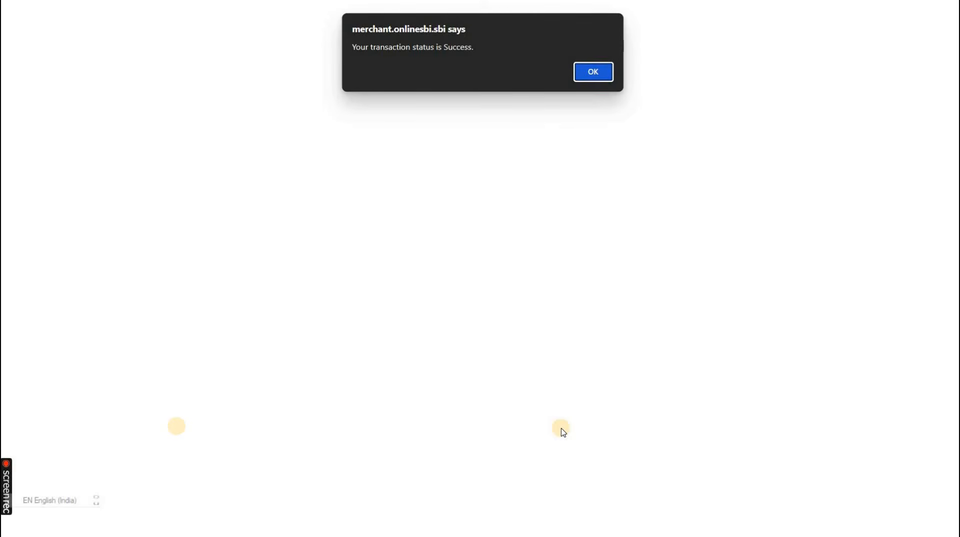
# Dismiss the 'Your transaction status is Success' alert to return to the payments list.
pyautogui.click(595, 72)
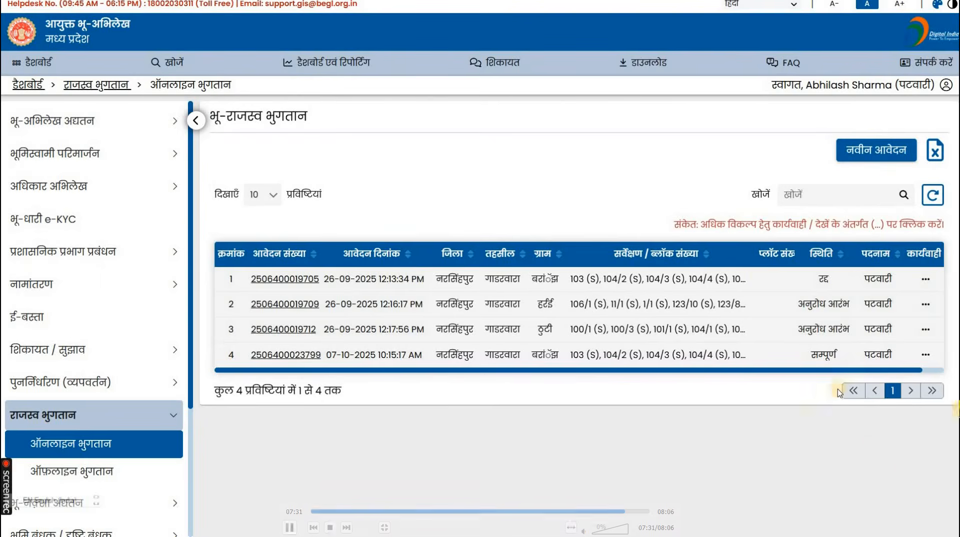
# View the ₹1,295.00 treasury challan for the completed application from its Action menu.
pyautogui.press('space')
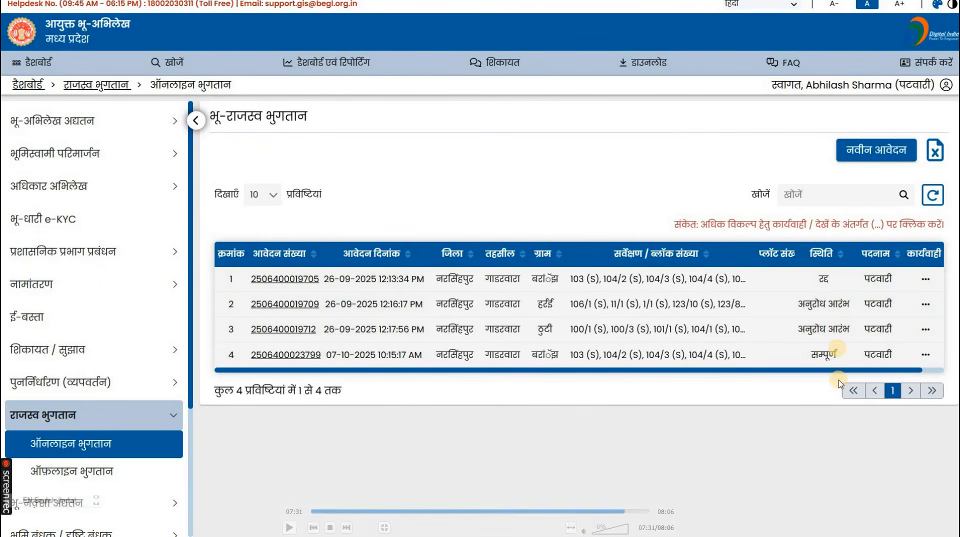
pyautogui.press('space')
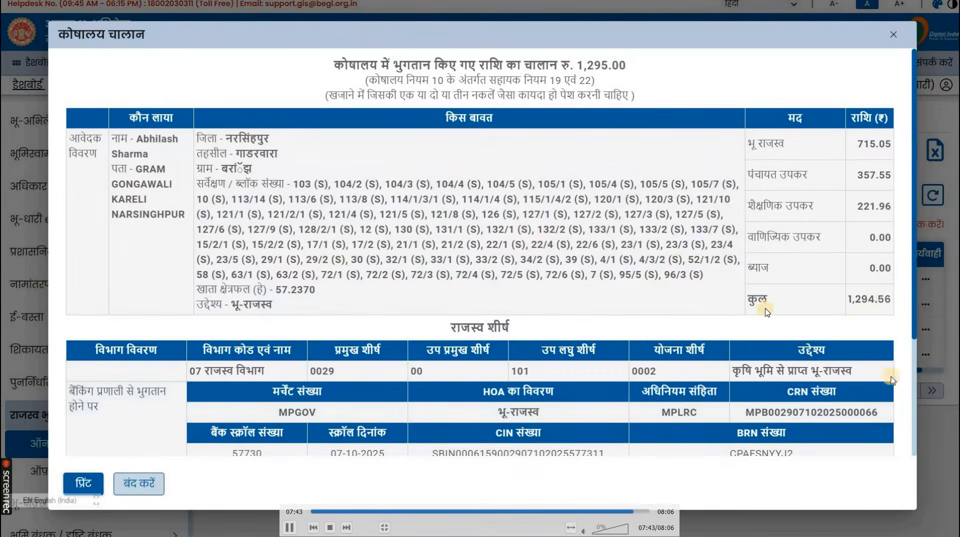
# Close the challan view and bring up BARANJH CHALLAN.pdf in Acrobat.
pyautogui.press('space')
pyautogui.press('space')
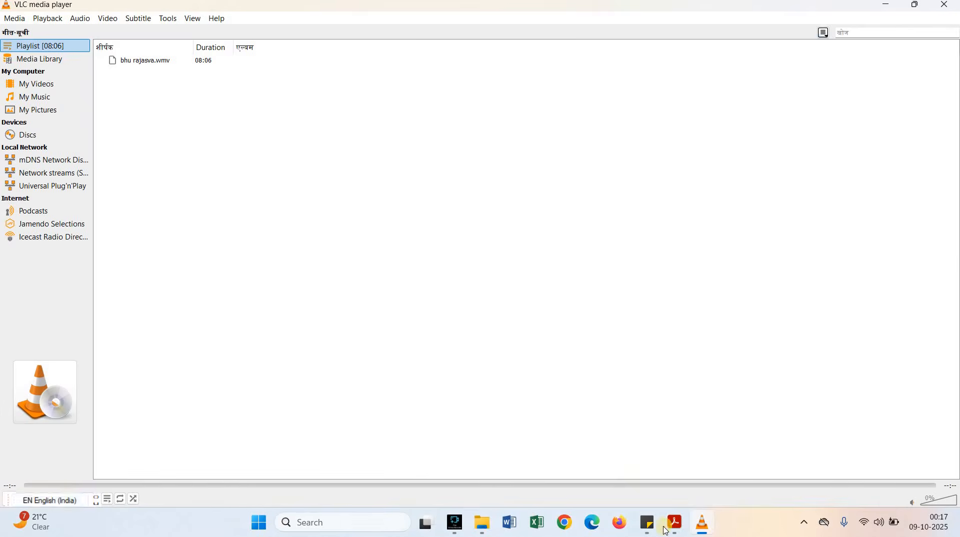
pyautogui.click(741, 468)
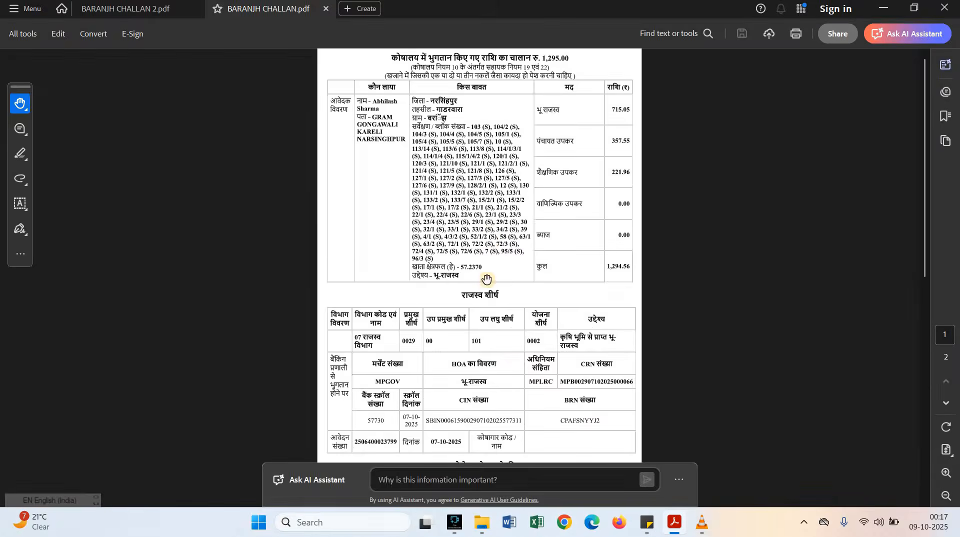
# Review the Success acknowledgement receipt in BARANJH CHALLAN 2.pdf.
pyautogui.scroll(-10, 488, 281)
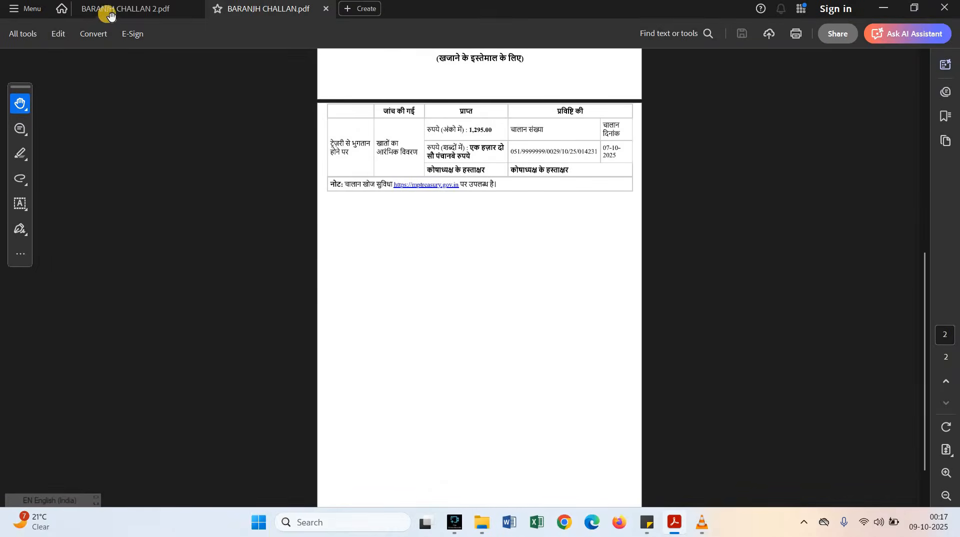
pyautogui.click(106, 10)
pyautogui.scroll(-5, 460, 251)
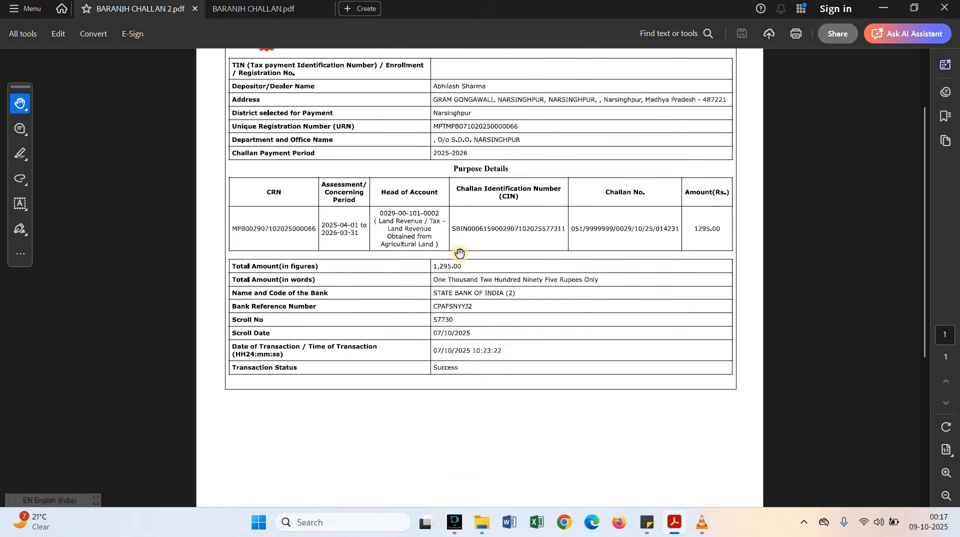
pyautogui.scroll(3, 464, 250)
pyautogui.scroll(1, 450, 235)
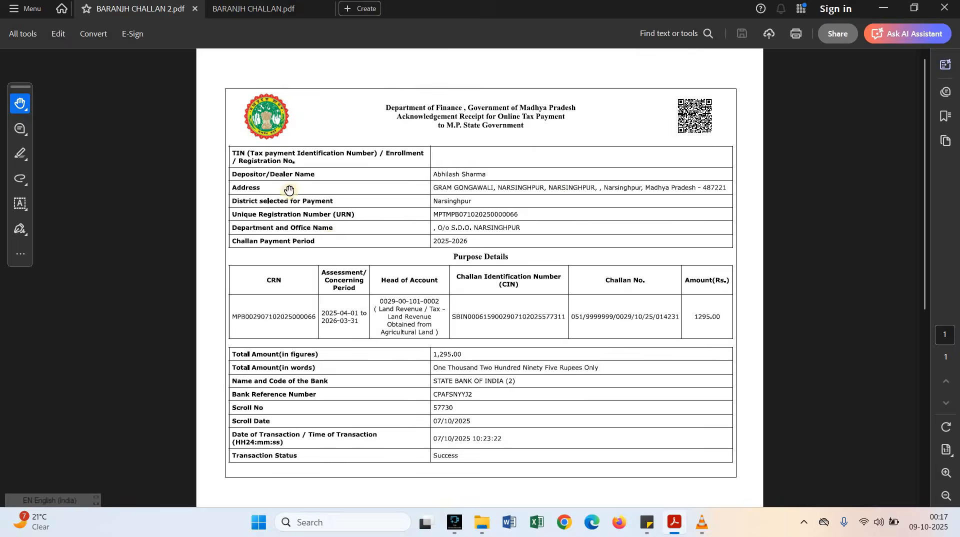
pyautogui.scroll(-8, 327, 239)
pyautogui.scroll(3, 329, 239)
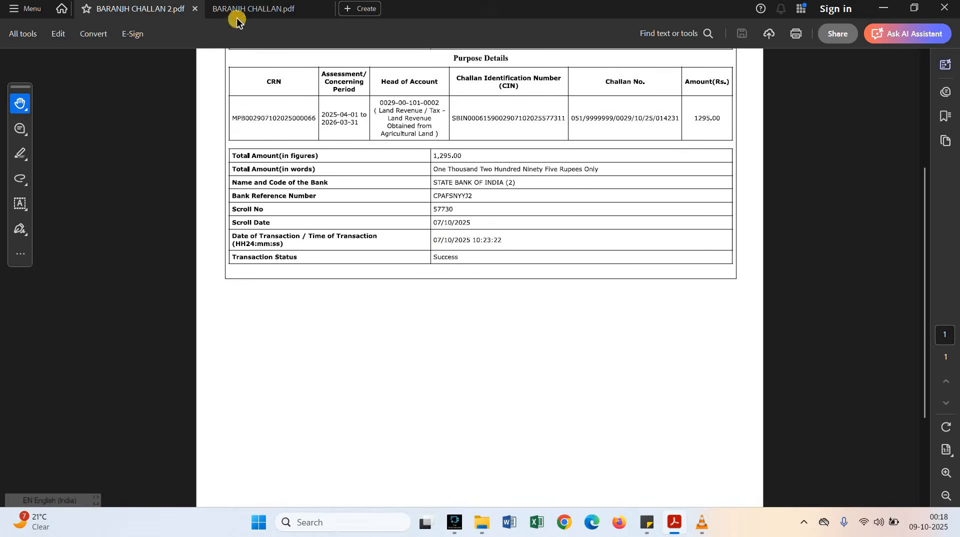
# Return to BARANJH CHALLAN.pdf and scroll back to the top of the challan.
pyautogui.click(230, 13)
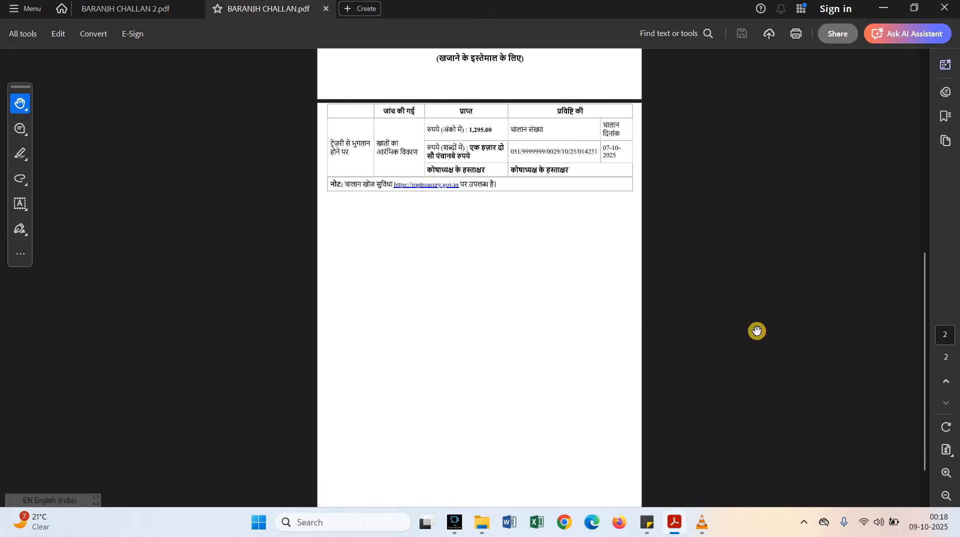
pyautogui.scroll(3, 433, 358)
pyautogui.scroll(3, 433, 359)
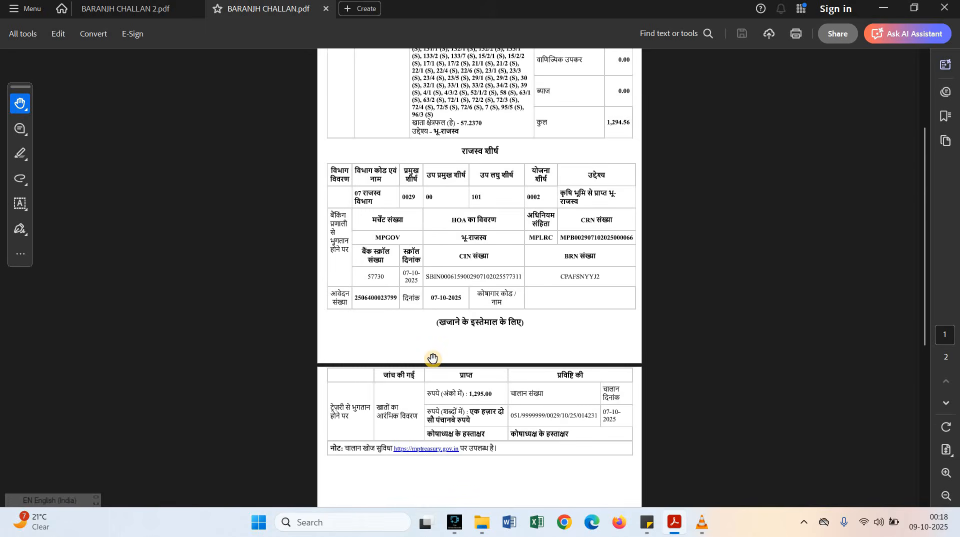